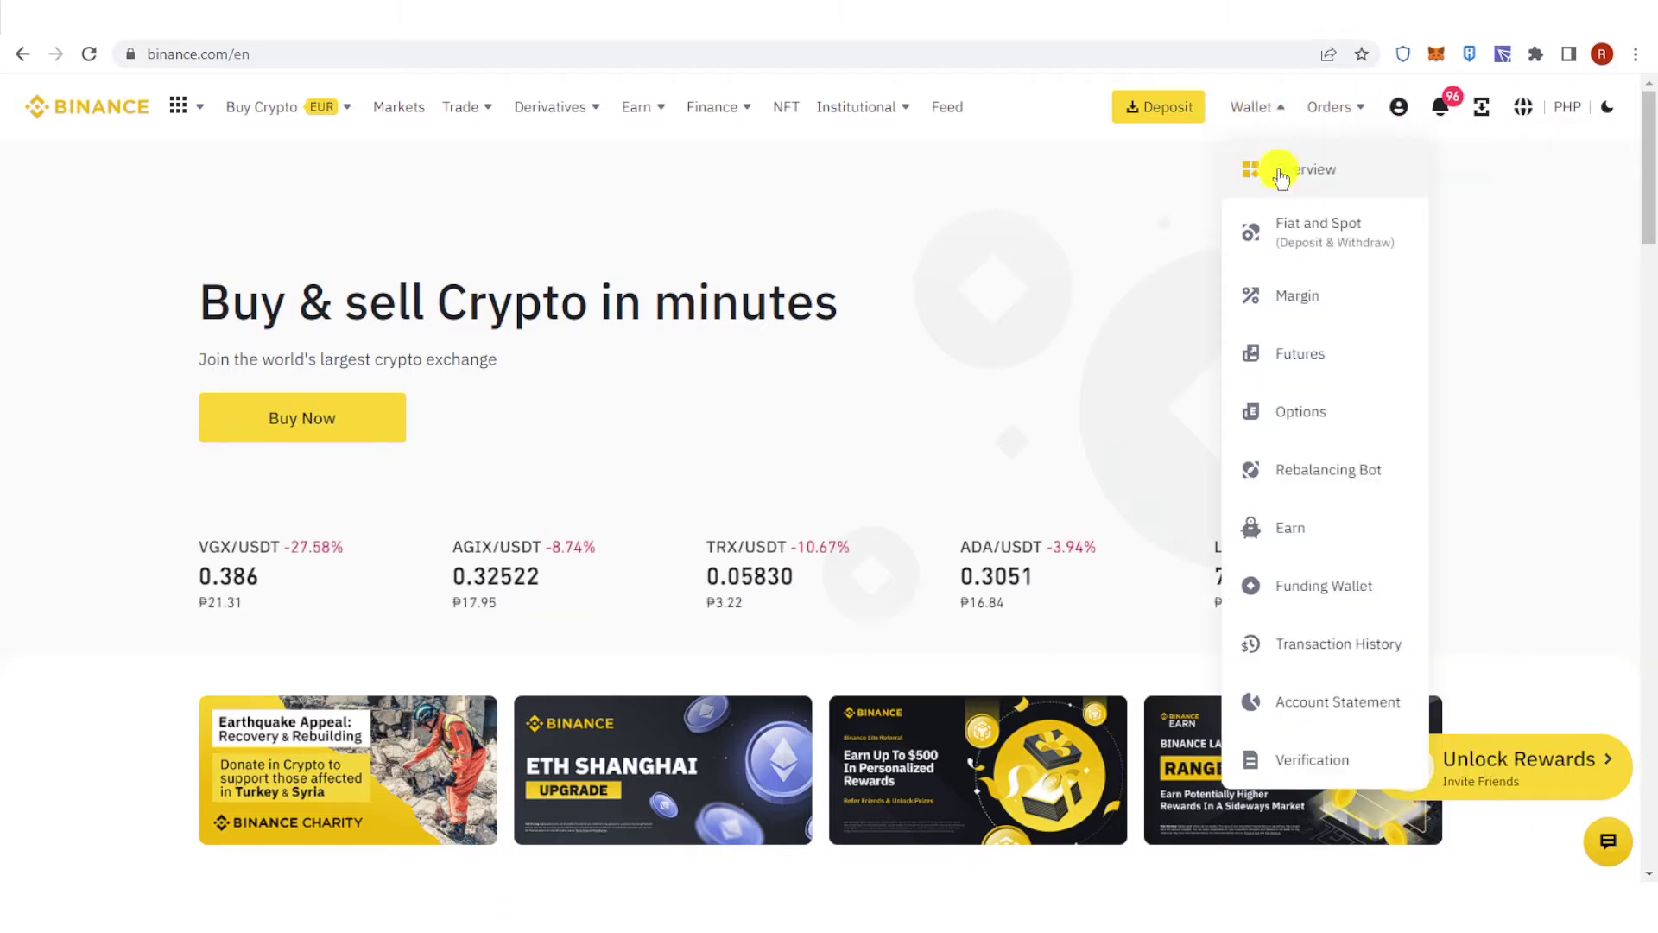
Start a Binance crypto withdrawal from Wallet Overview with TRX (TRON) as the coin.
{"action": "left_click", "coordinate": [1275, 169]}
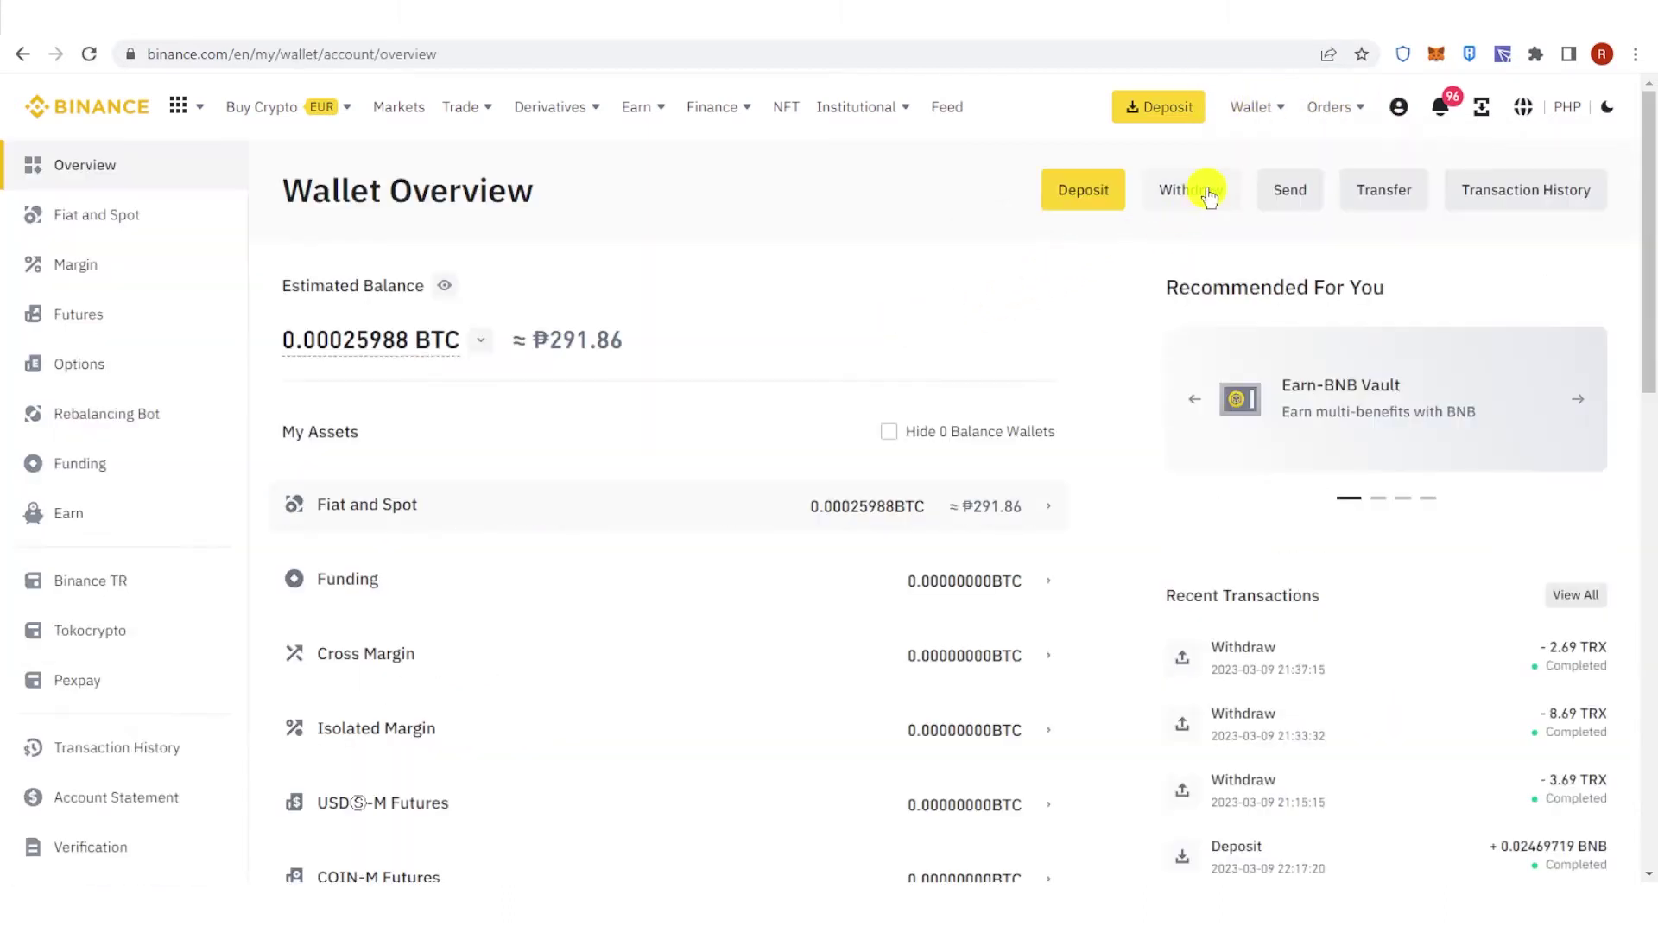
{"action": "left_click", "coordinate": [1203, 190]}
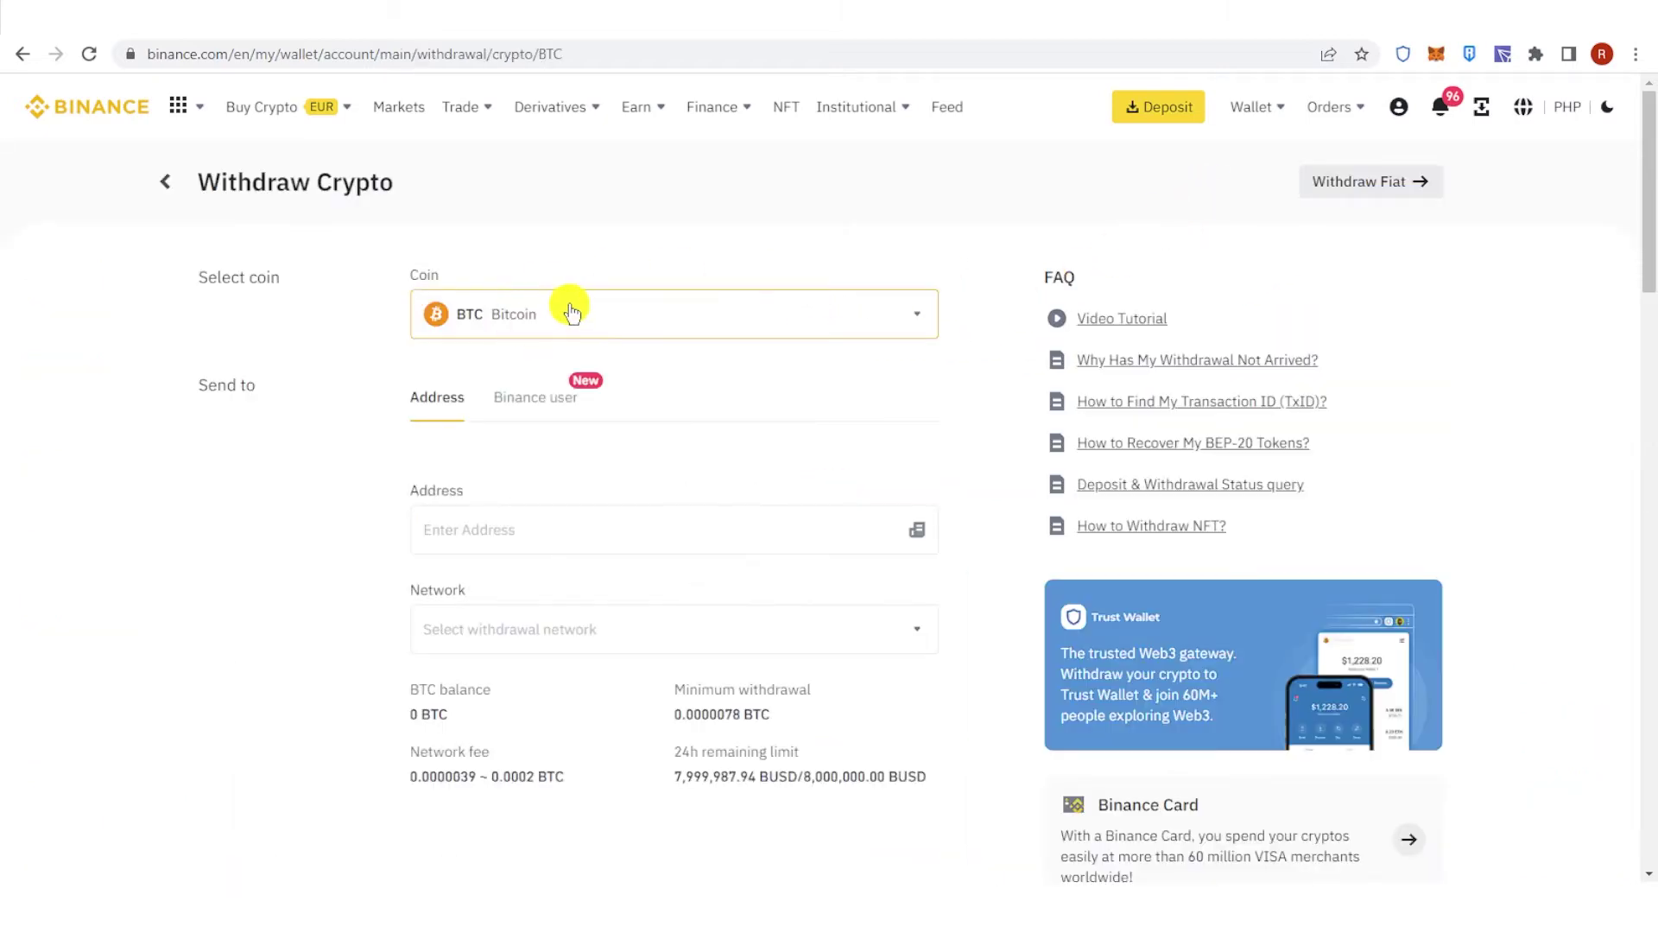
{"action": "left_click", "coordinate": [572, 314]}
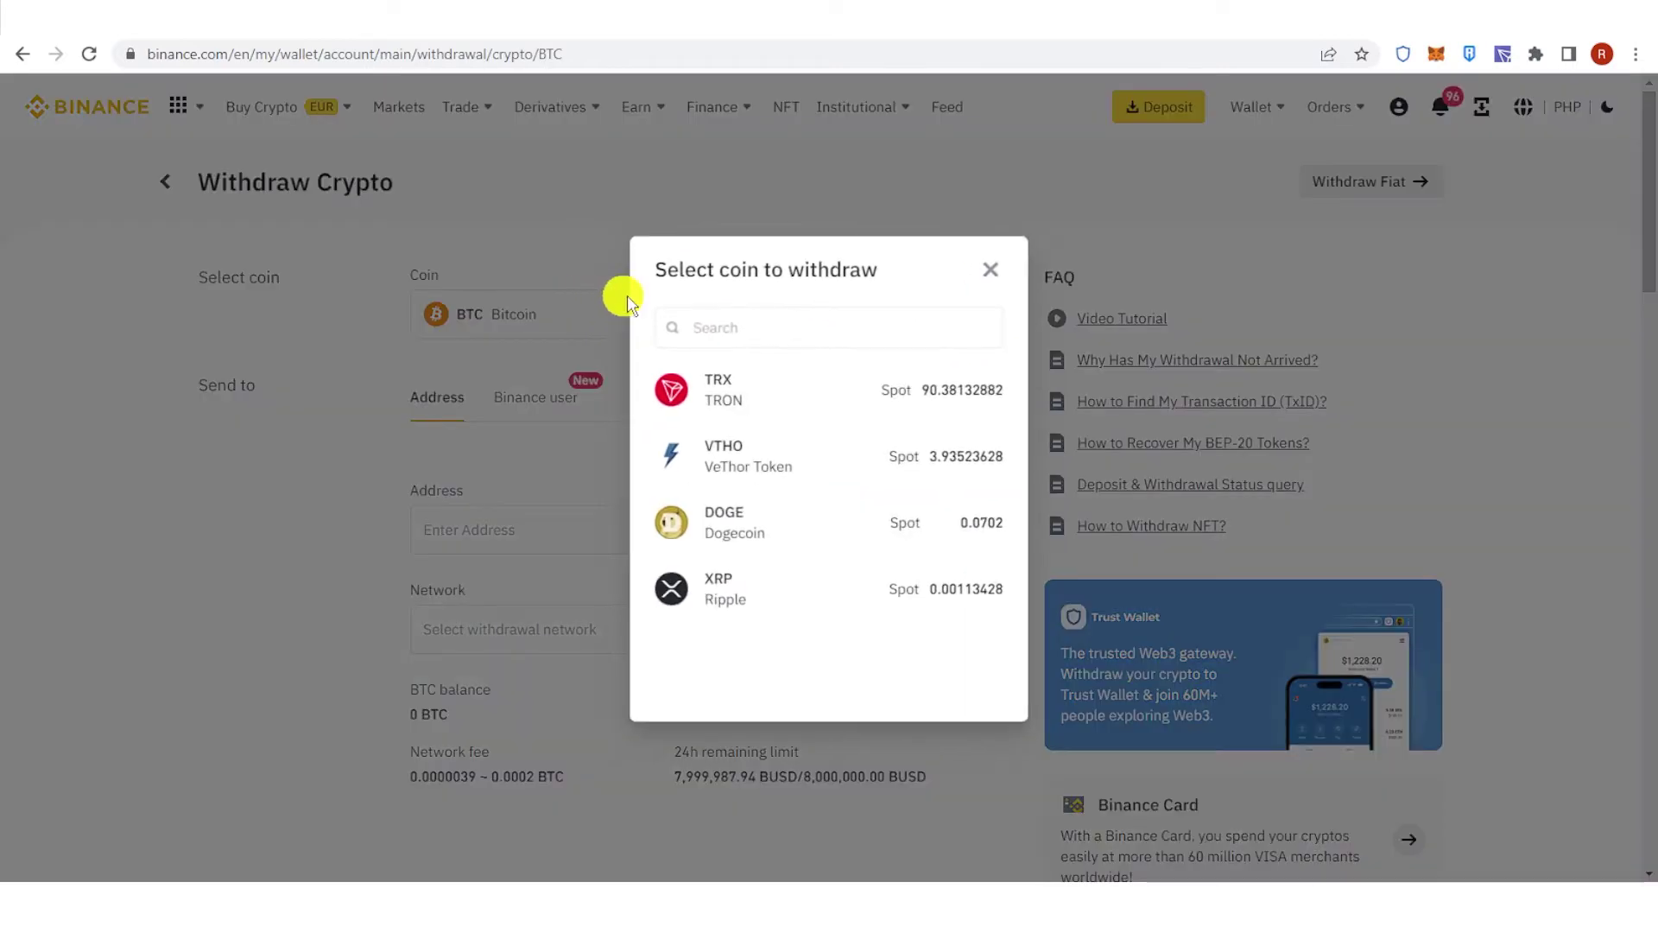
{"action": "left_click", "coordinate": [845, 395]}
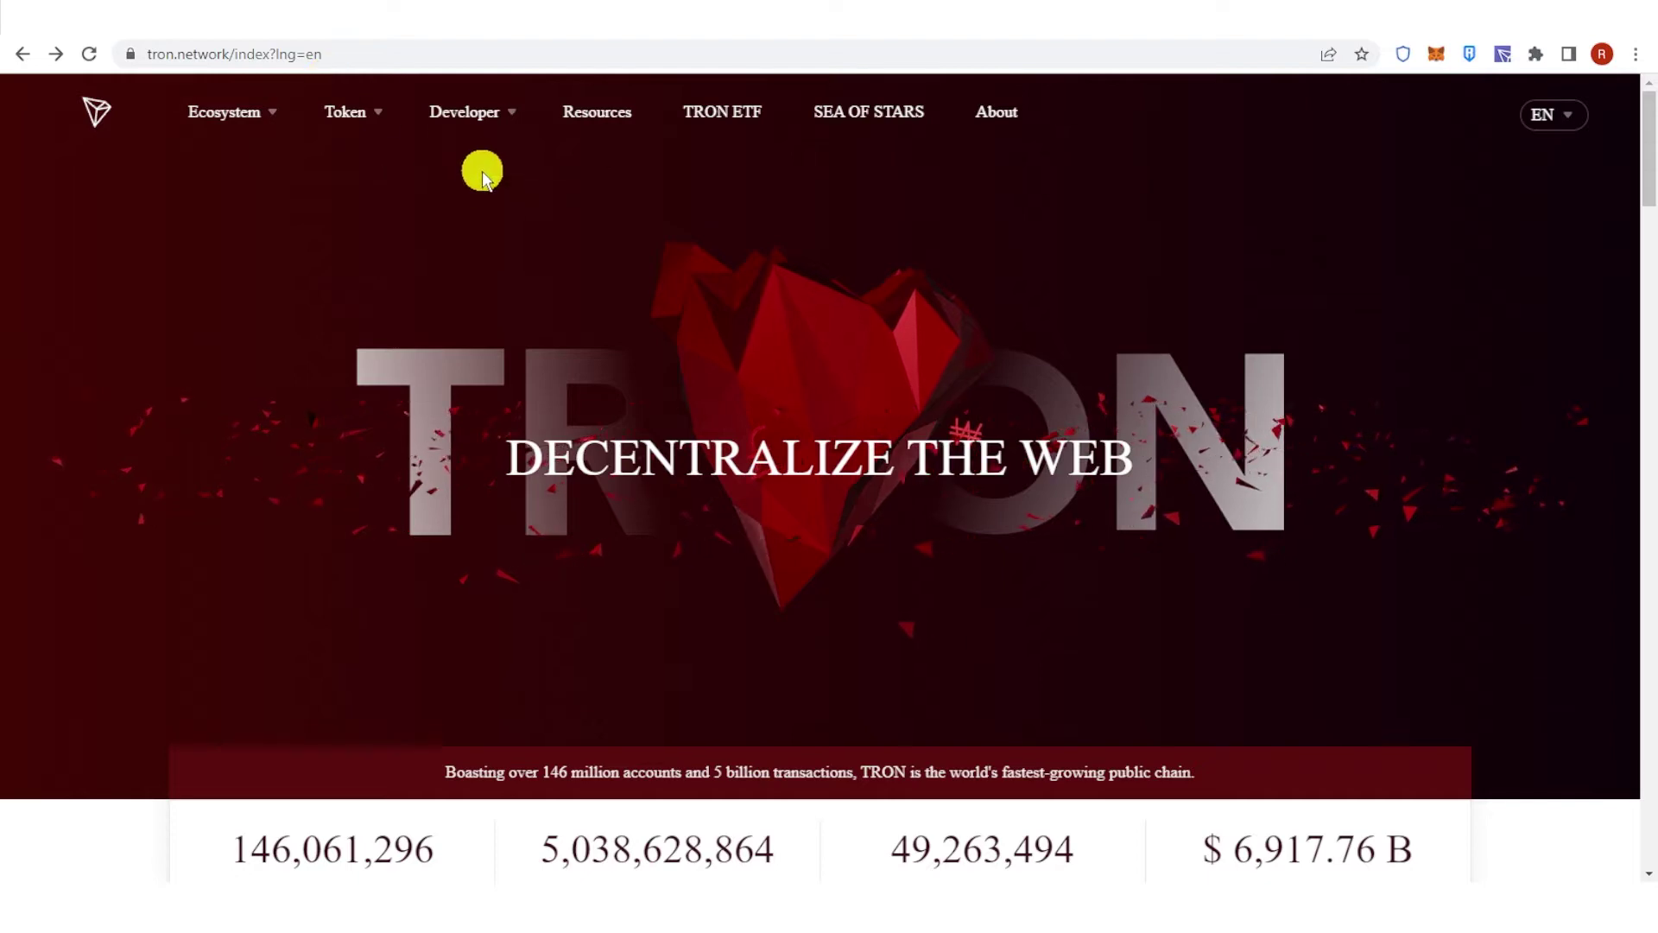
{"action": "scroll", "coordinate": [345, 364], "scroll_direction": "down", "scroll_amount": 2}
{"action": "scroll", "coordinate": [353, 360], "scroll_direction": "down", "scroll_amount": 4}
{"action": "scroll", "coordinate": [363, 344], "scroll_direction": "down", "scroll_amount": 6}
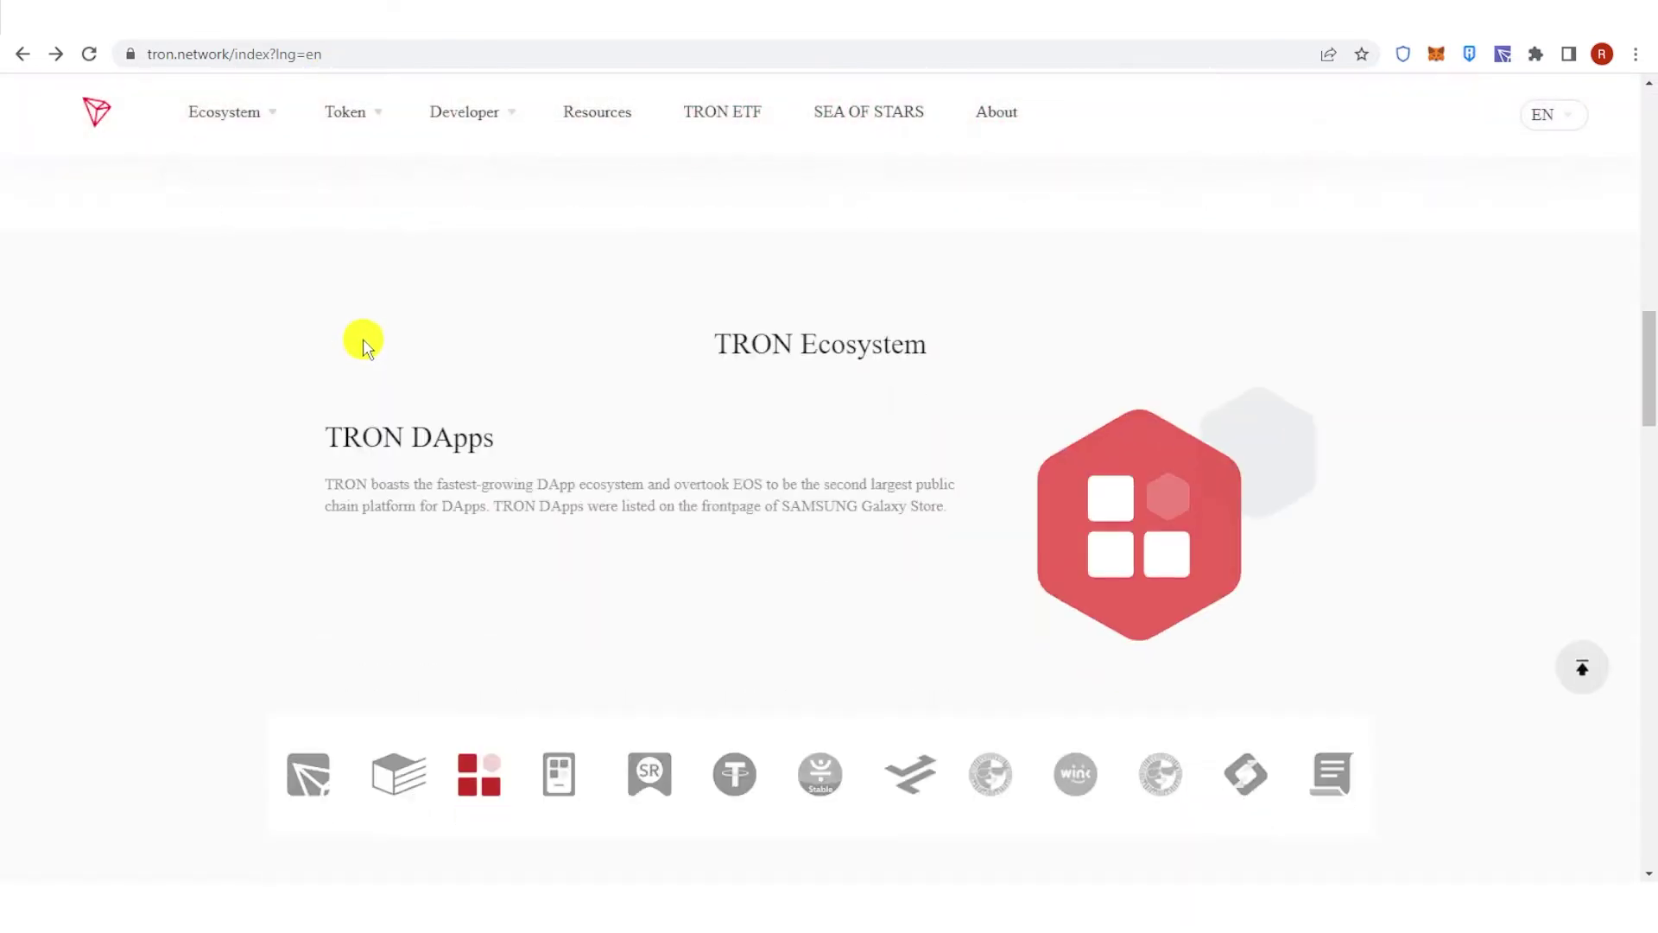
{"action": "scroll", "coordinate": [364, 323], "scroll_direction": "down", "scroll_amount": 2}
{"action": "scroll", "coordinate": [325, 474], "scroll_direction": "up", "scroll_amount": 1}
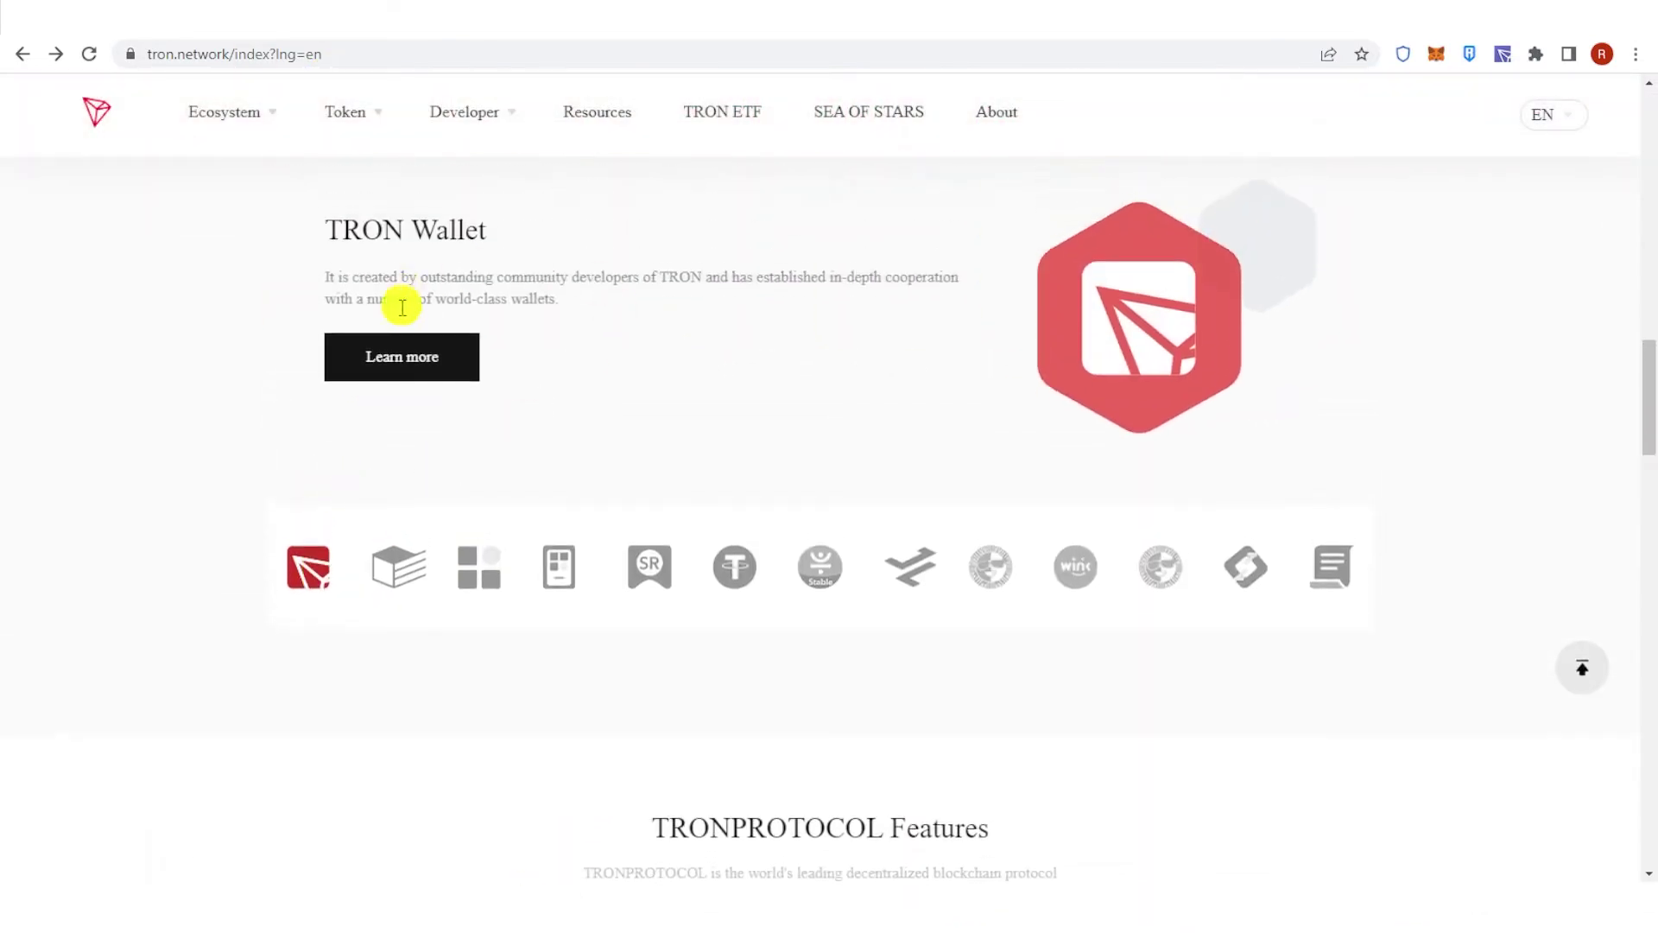
Open the TRON site's wallets page listing TronLink, imToken and others.
{"action": "left_click", "coordinate": [406, 356]}
{"action": "scroll", "coordinate": [557, 369], "scroll_direction": "down", "scroll_amount": 3}
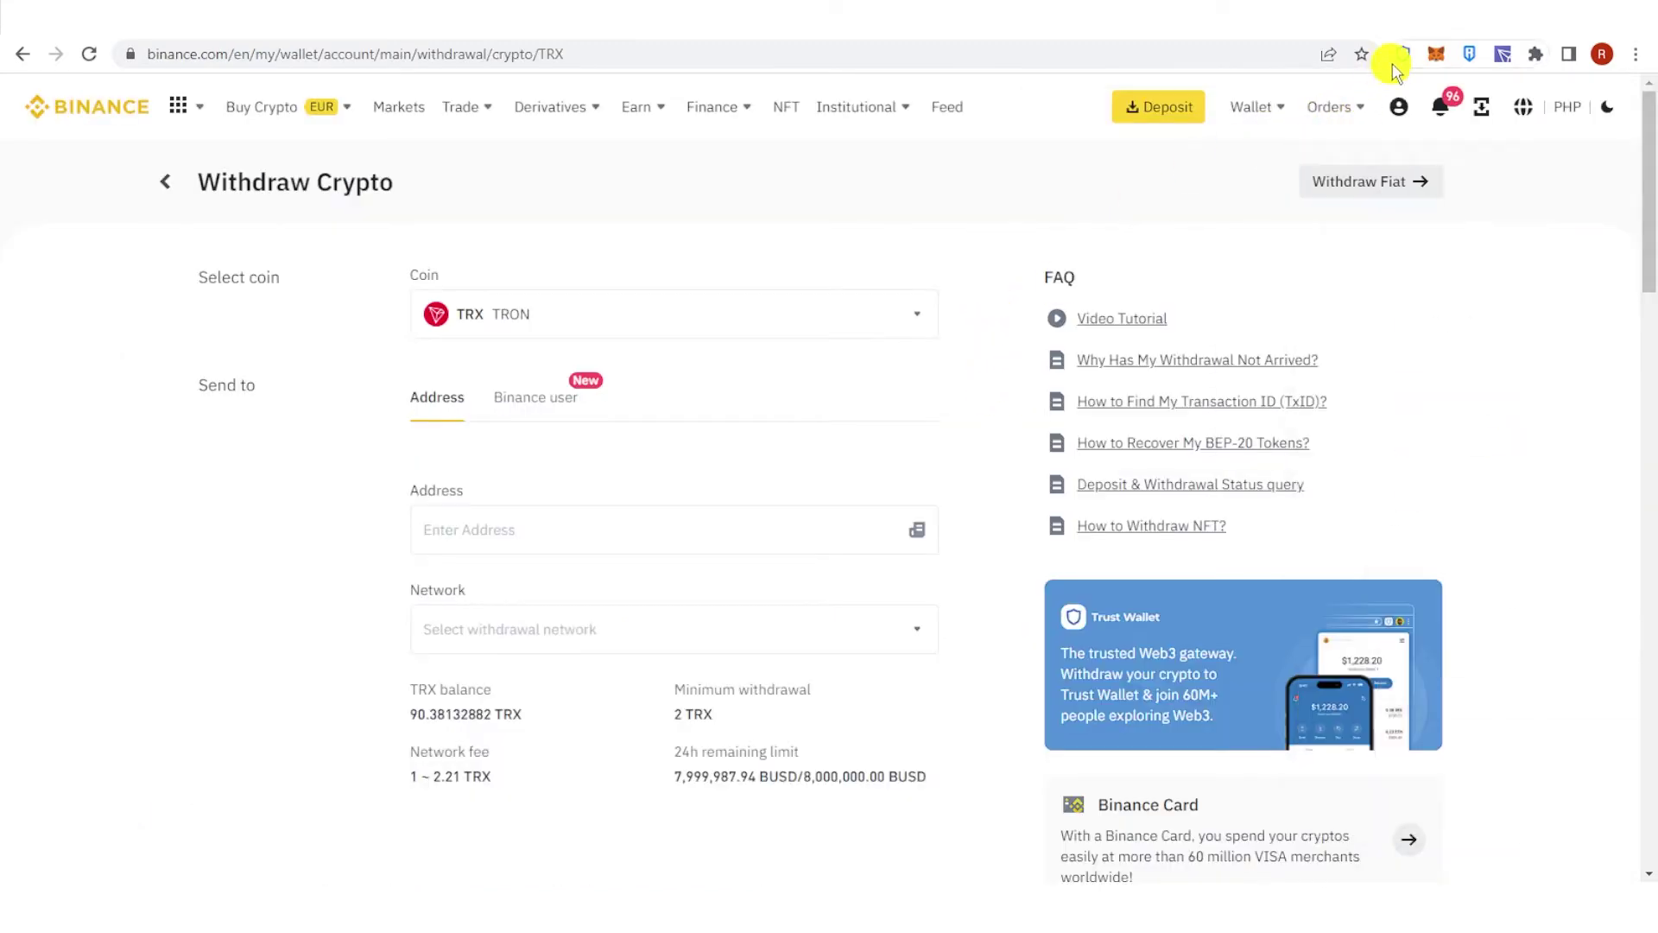
Check Trust Wallet's balances, noting TRX Smart Chain at 12.38 TRX, then close it.
{"action": "left_click", "coordinate": [1399, 54]}
{"action": "scroll", "coordinate": [1154, 455], "scroll_direction": "down", "scroll_amount": 3}
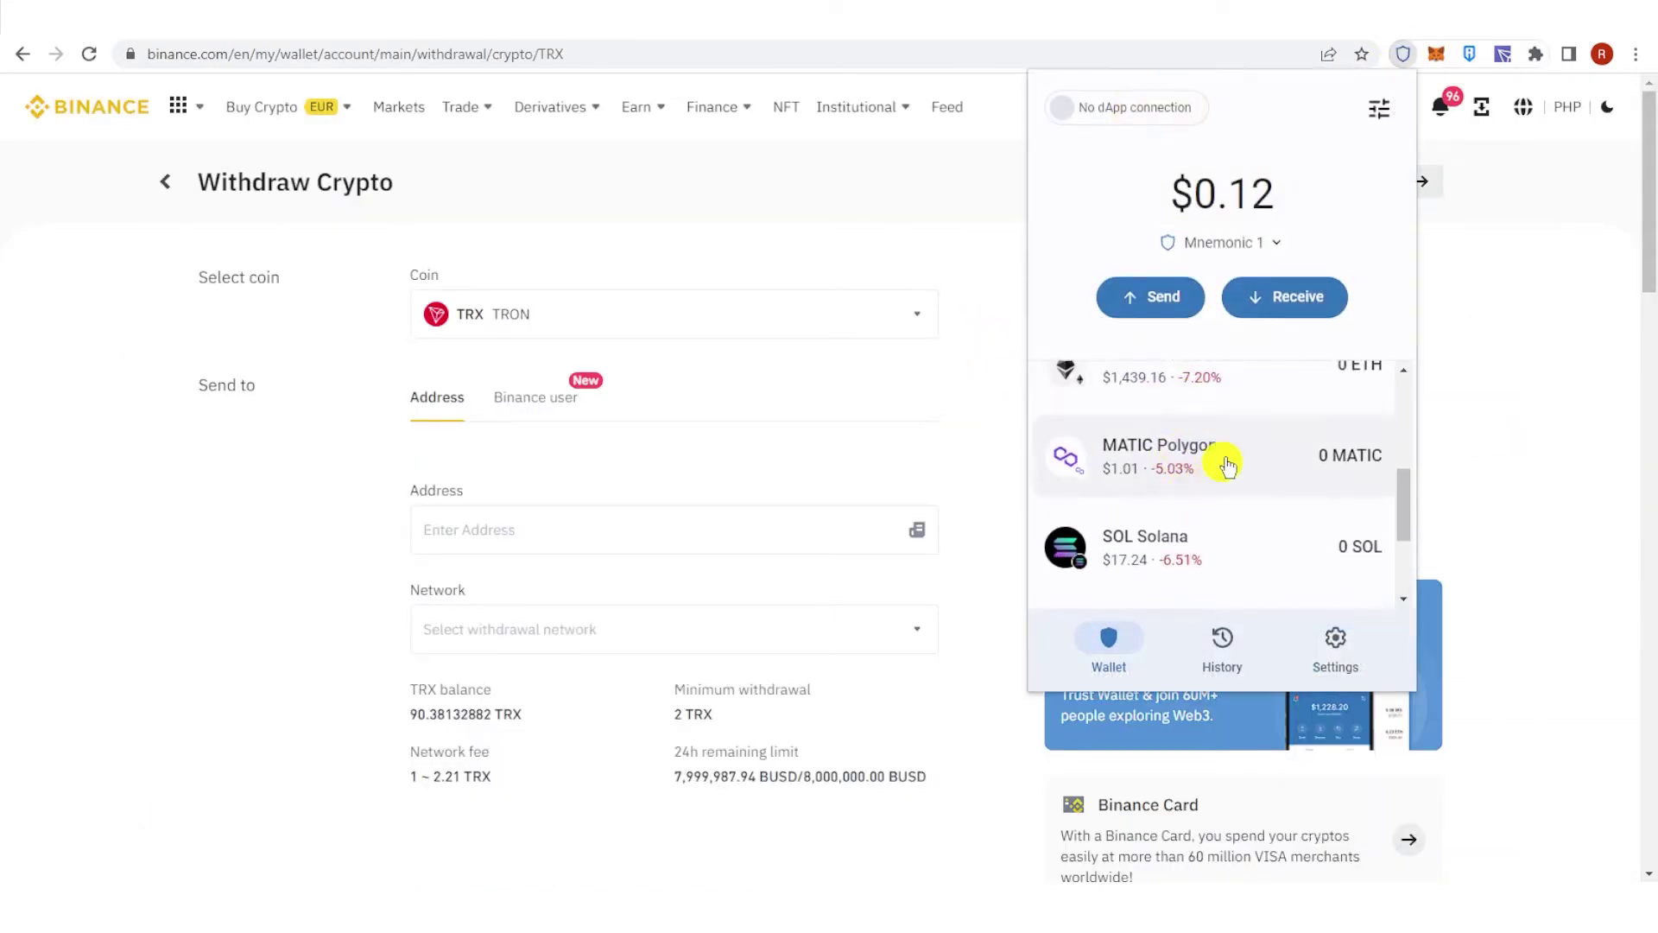
{"action": "scroll", "coordinate": [1219, 461], "scroll_direction": "up", "scroll_amount": 2}
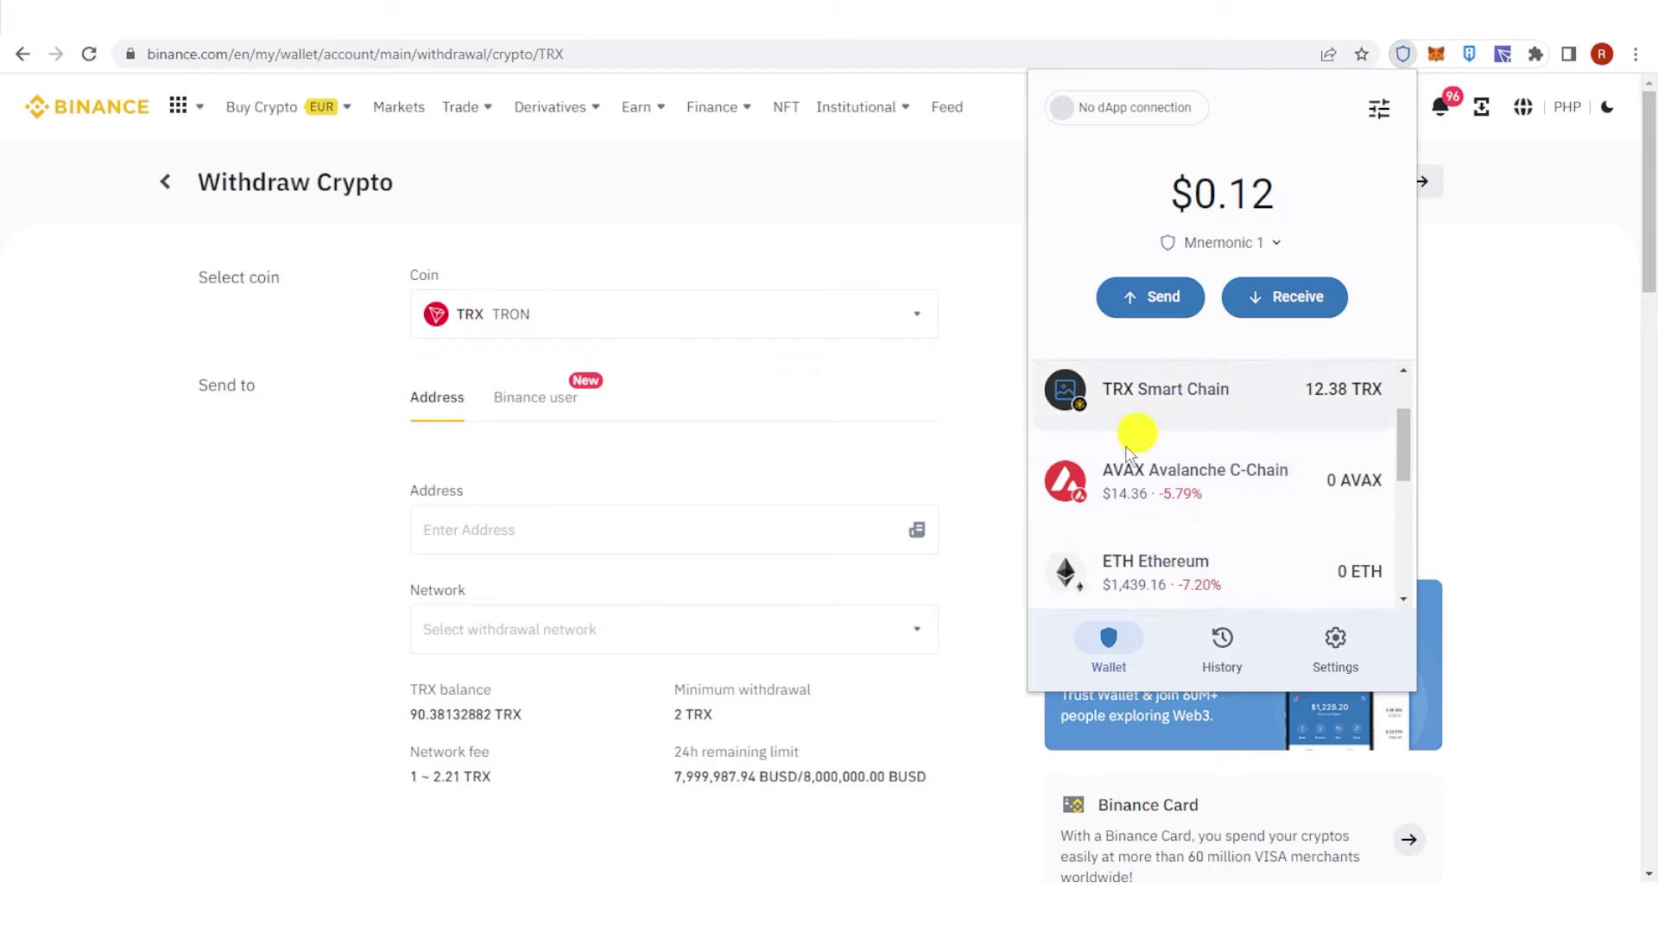
{"action": "scroll", "coordinate": [1210, 460], "scroll_direction": "down", "scroll_amount": 3}
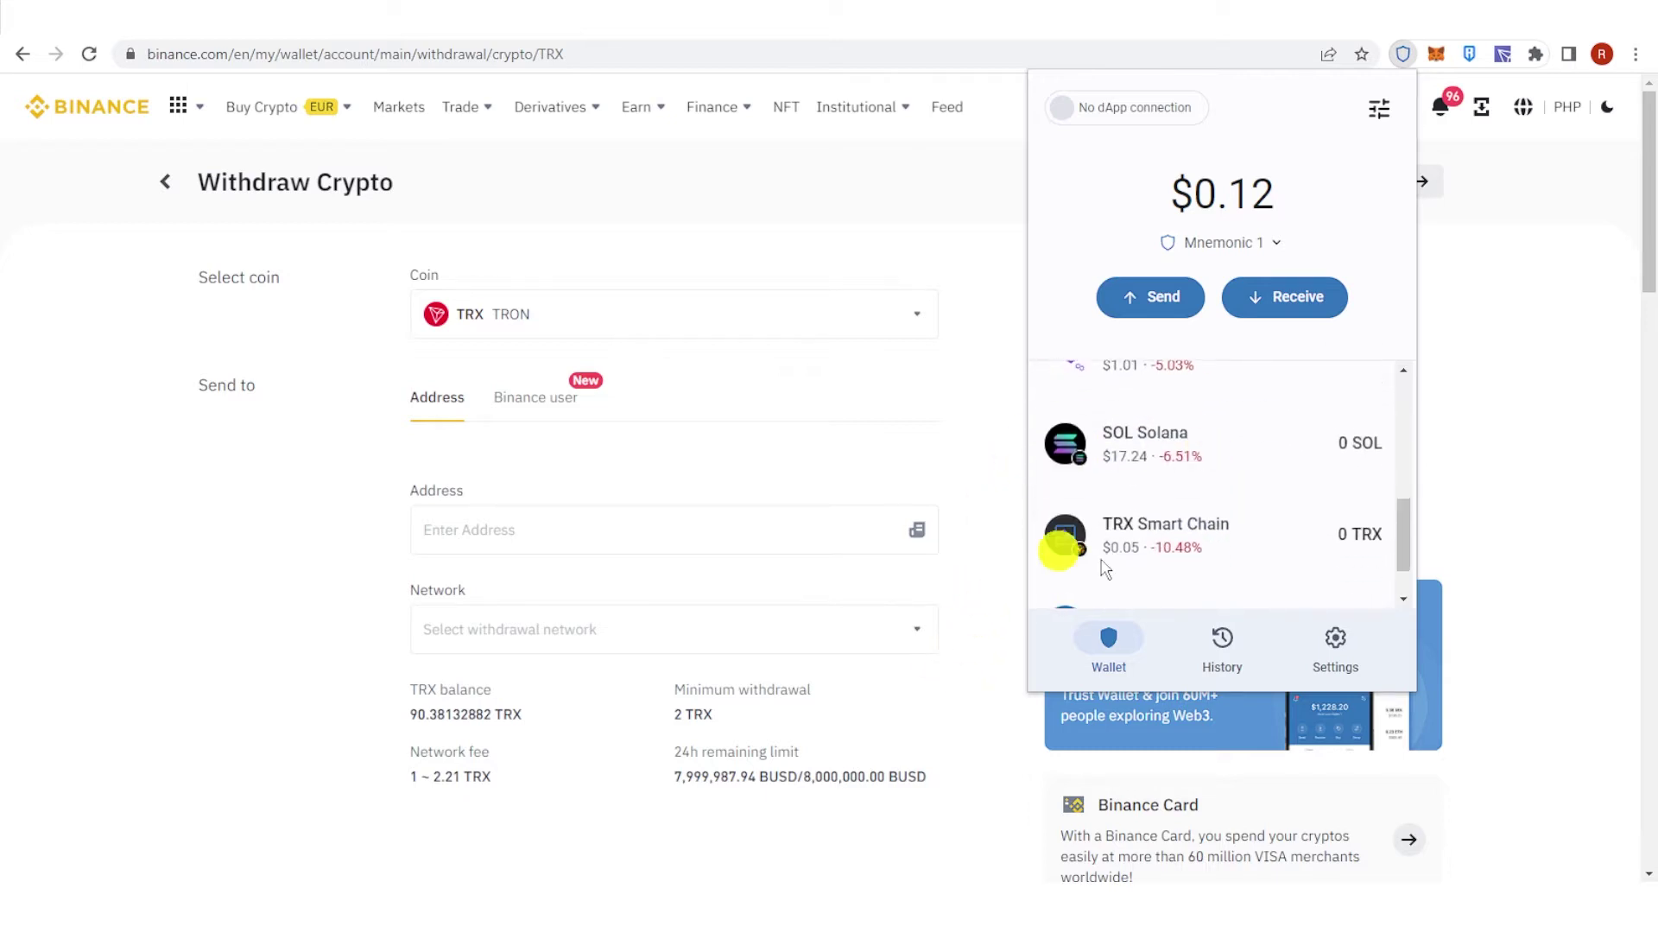
{"action": "scroll", "coordinate": [1227, 490], "scroll_direction": "up", "scroll_amount": 3}
{"action": "scroll", "coordinate": [1270, 486], "scroll_direction": "up", "scroll_amount": 2}
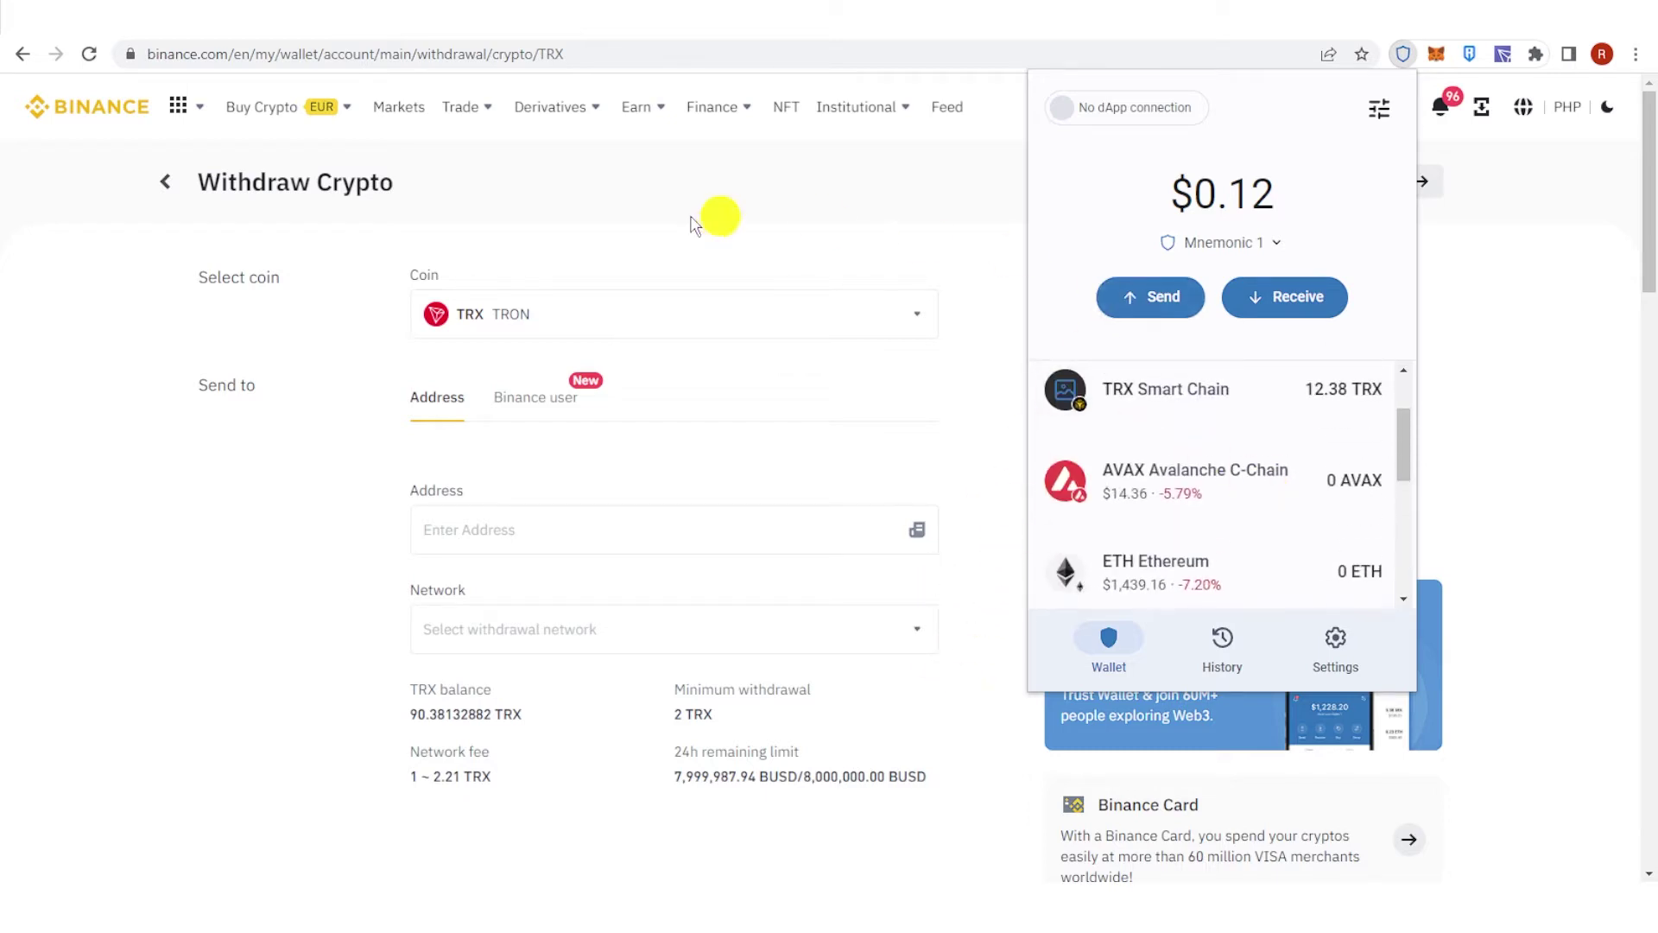
{"action": "left_click", "coordinate": [999, 453]}
{"action": "scroll", "coordinate": [978, 466], "scroll_direction": "down", "scroll_amount": 3}
{"action": "scroll", "coordinate": [803, 570], "scroll_direction": "down", "scroll_amount": 1}
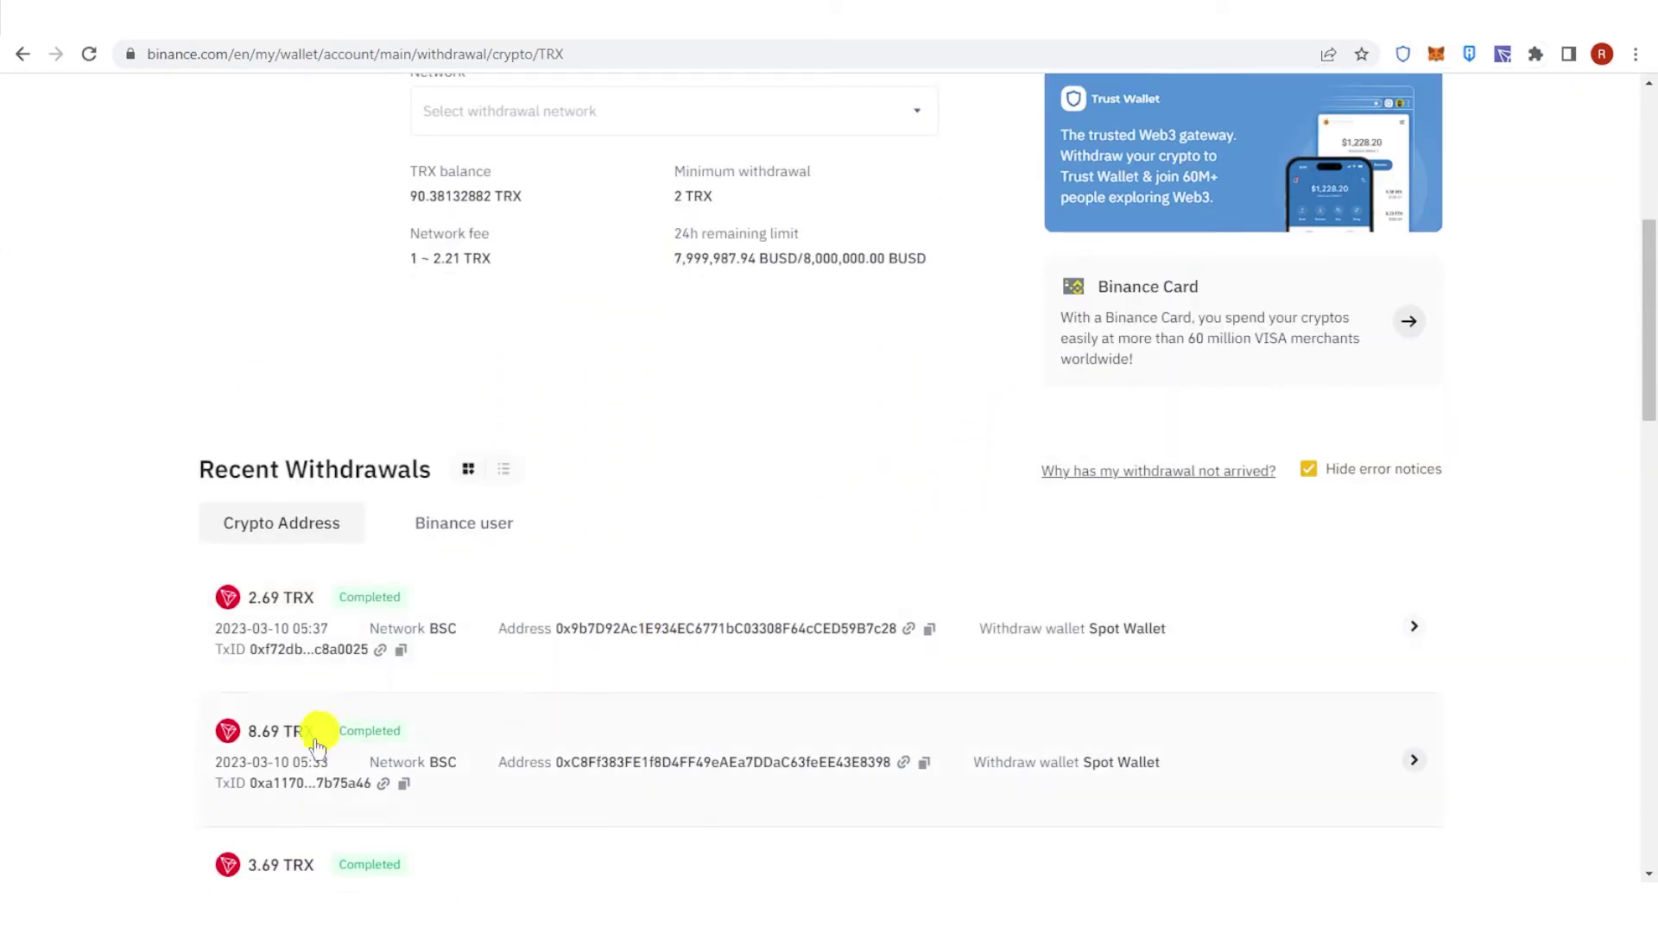
View the 2.69 TRX withdrawal's successful BscScan transaction, then return to Binance's withdraw page.
{"action": "left_click", "coordinate": [381, 651]}
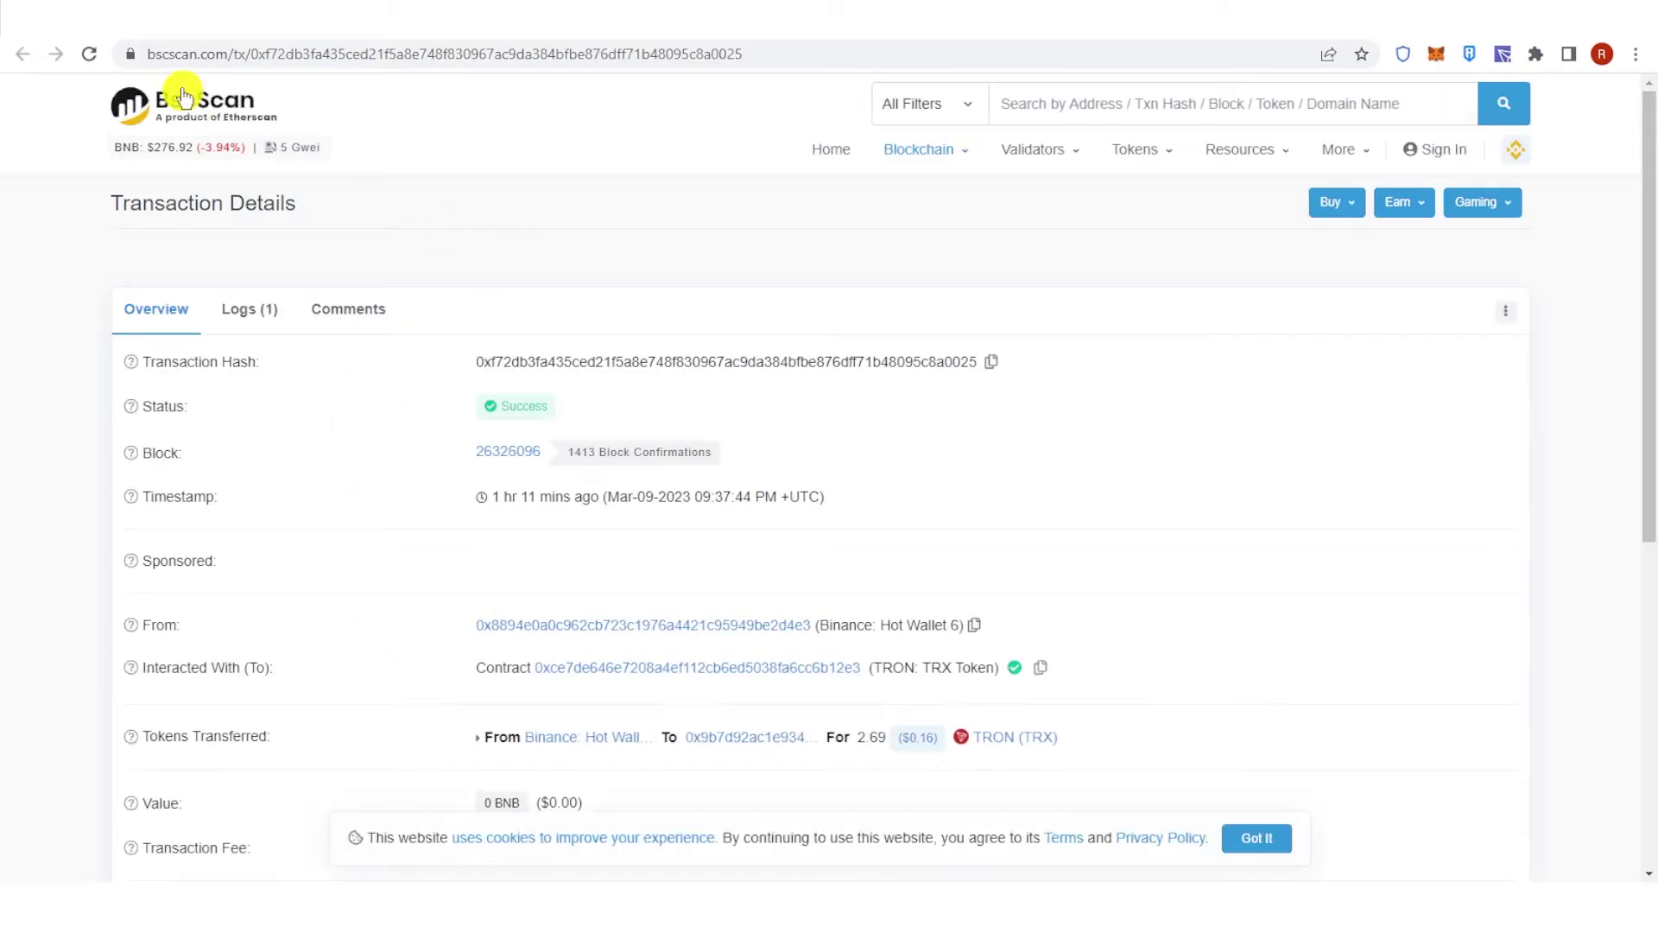
{"action": "left_click", "coordinate": [180, 99]}
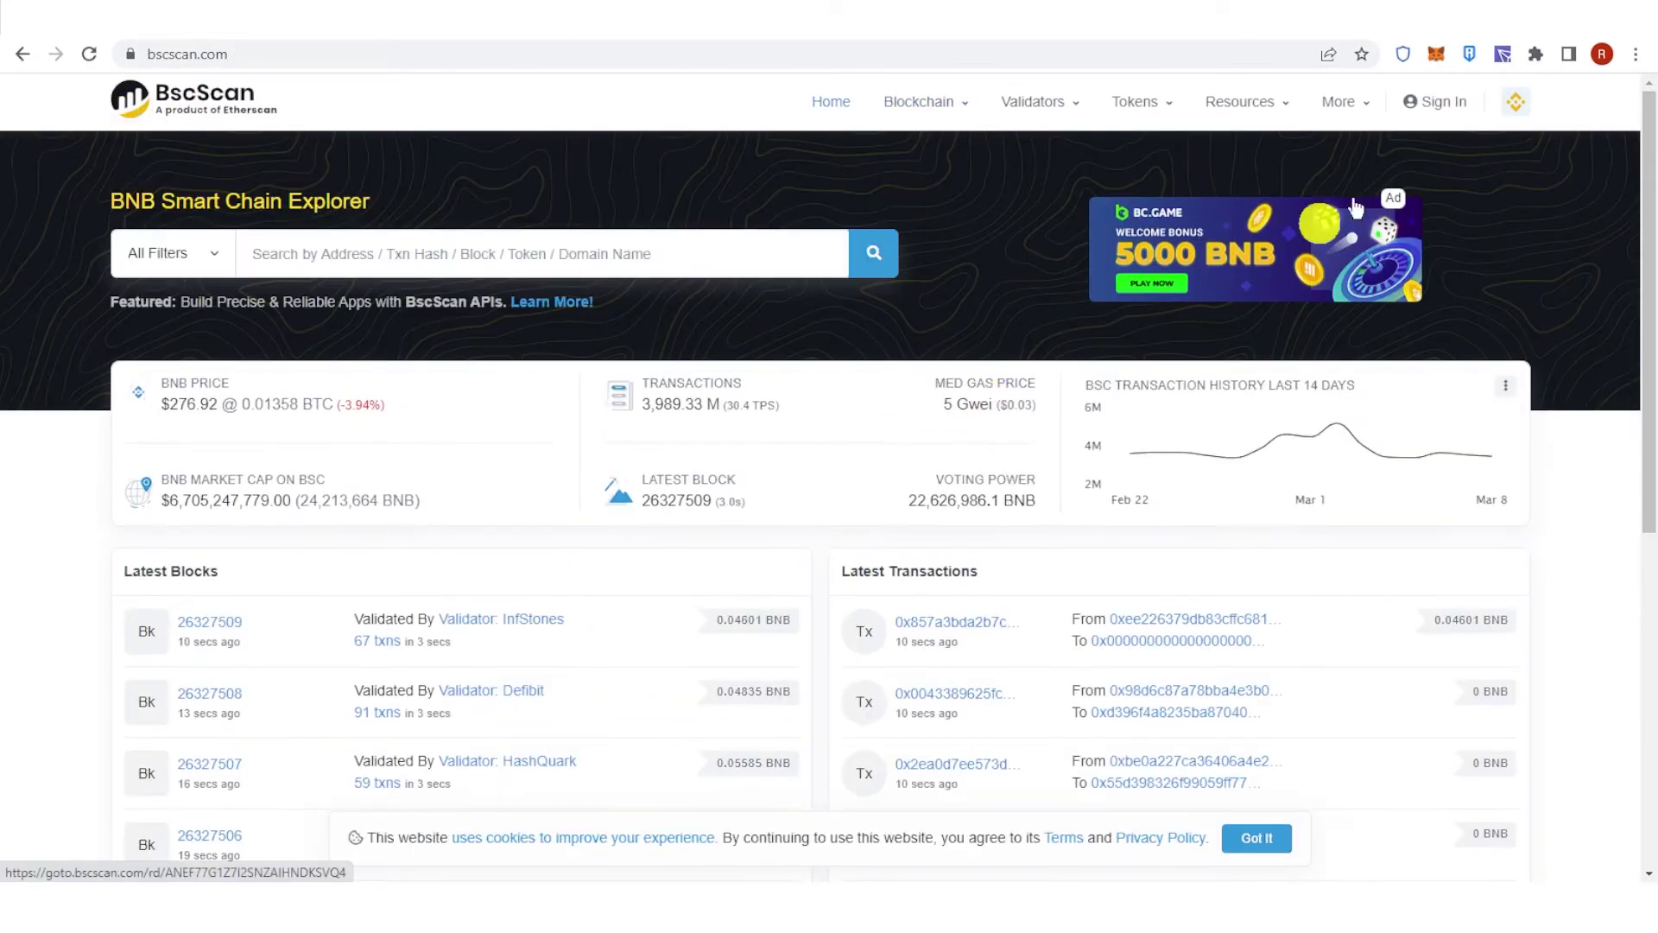
{"action": "key", "text": "ctrl+w"}
{"action": "scroll", "coordinate": [896, 446], "scroll_direction": "up", "scroll_amount": 5}
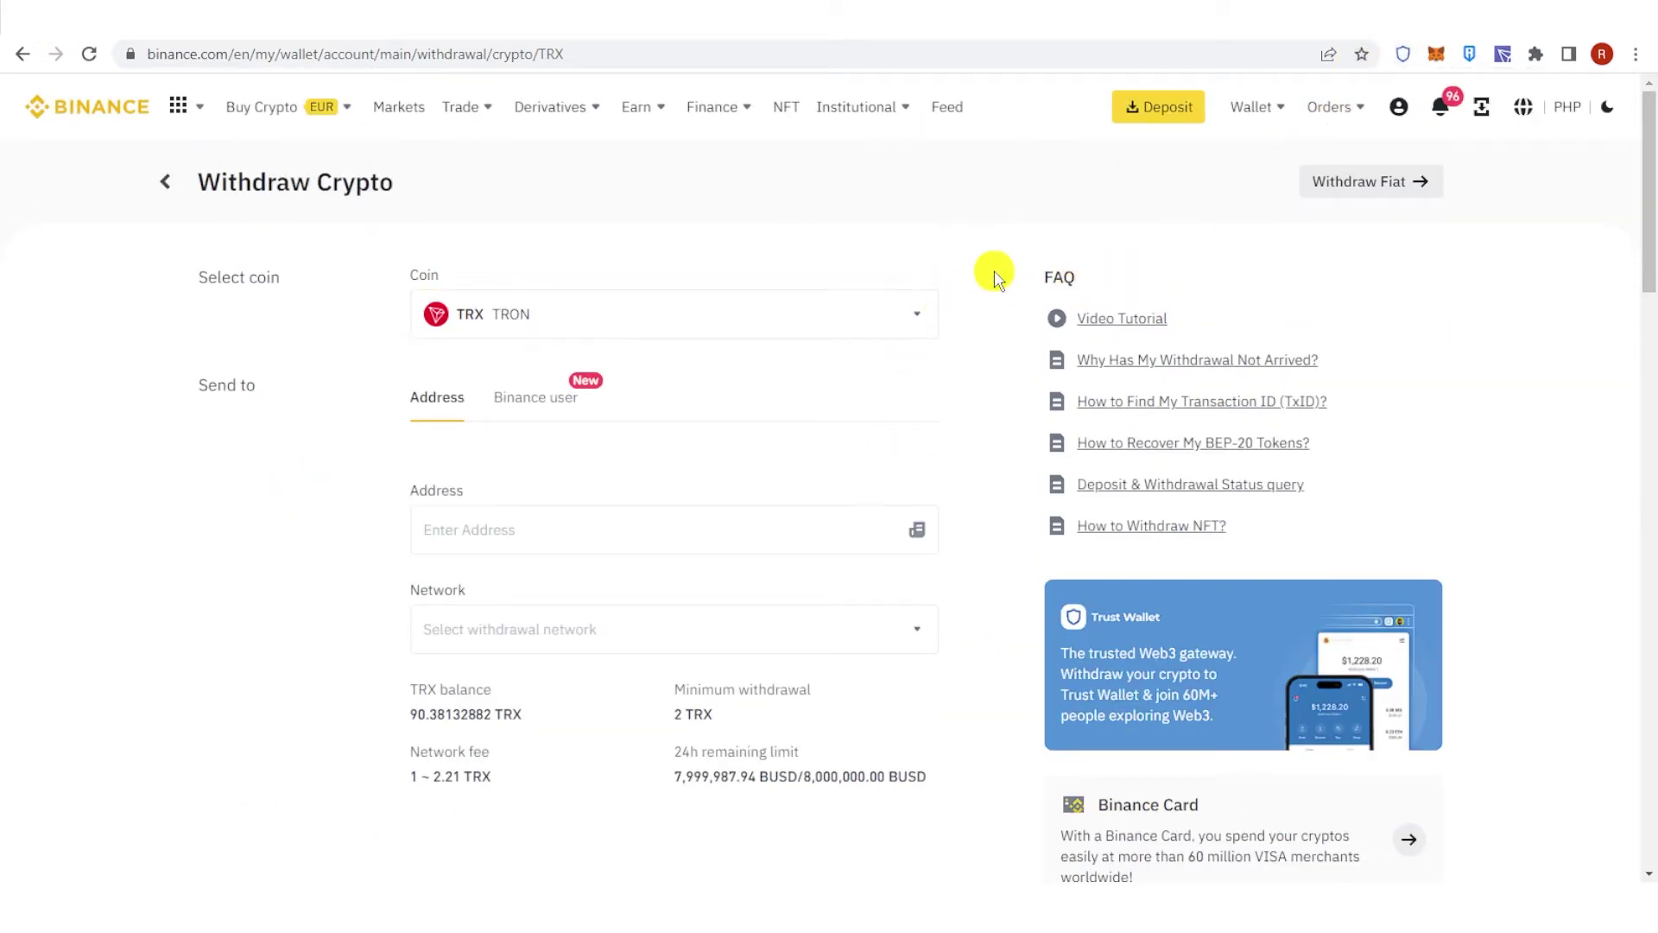
Recheck Trust Wallet's 12.38 TRX Smart Chain balance, then switch to the BscScan homepage.
{"action": "left_click", "coordinate": [1401, 54]}
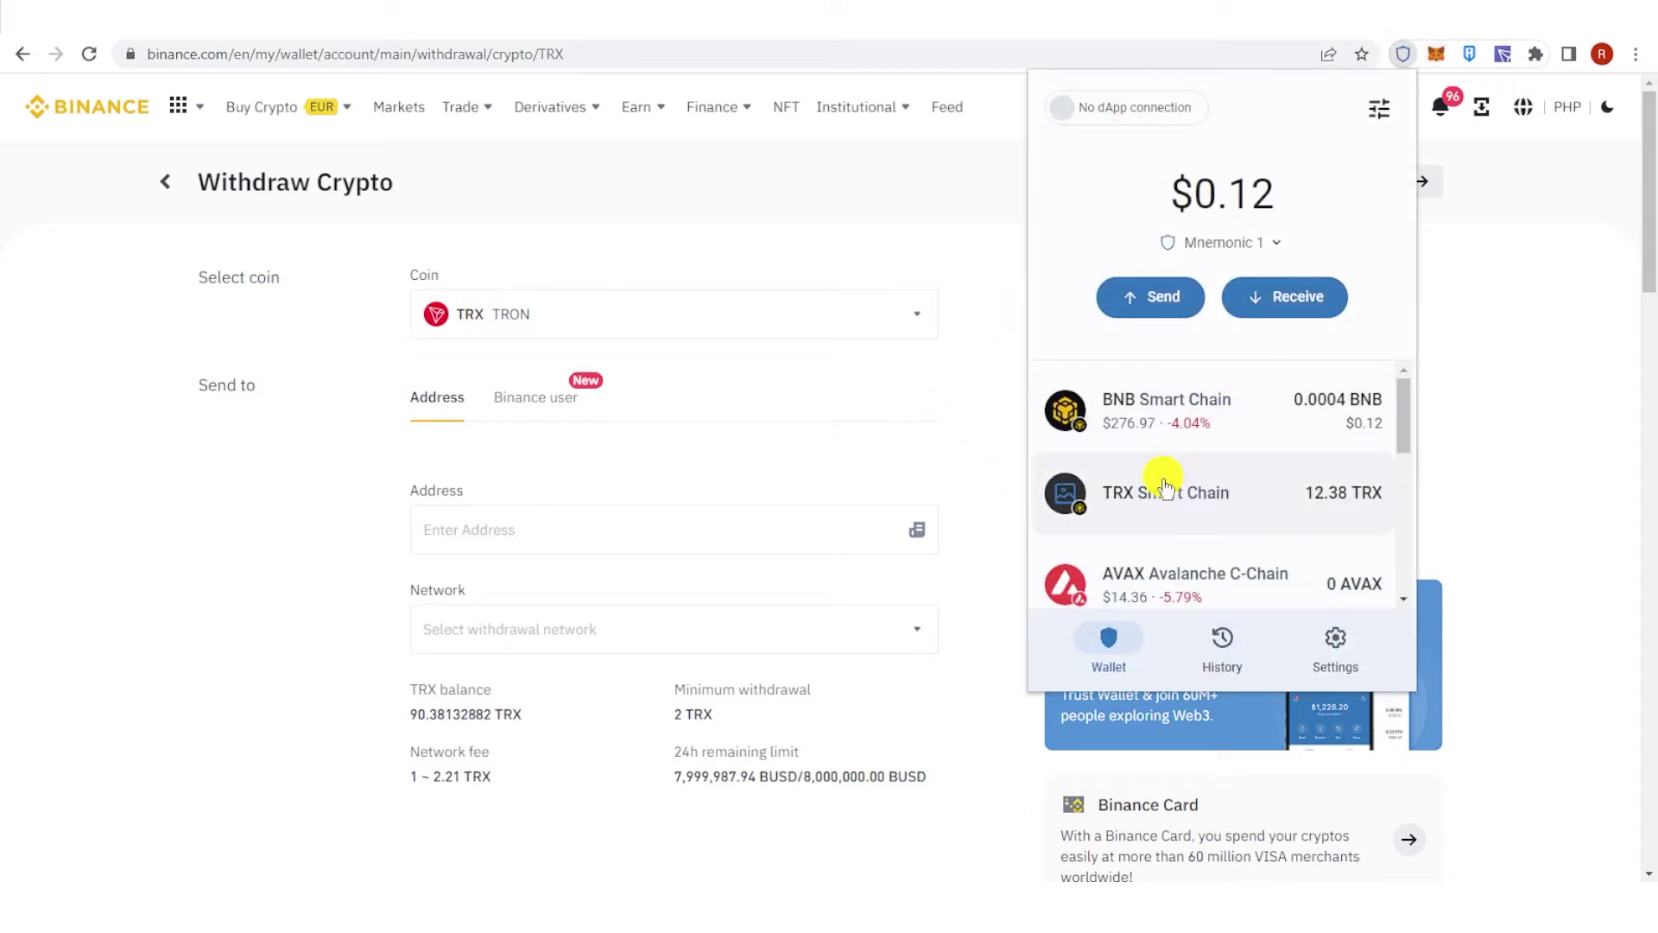
{"action": "scroll", "coordinate": [1277, 501], "scroll_direction": "down", "scroll_amount": 1}
{"action": "scroll", "coordinate": [1278, 502], "scroll_direction": "down", "scroll_amount": 2}
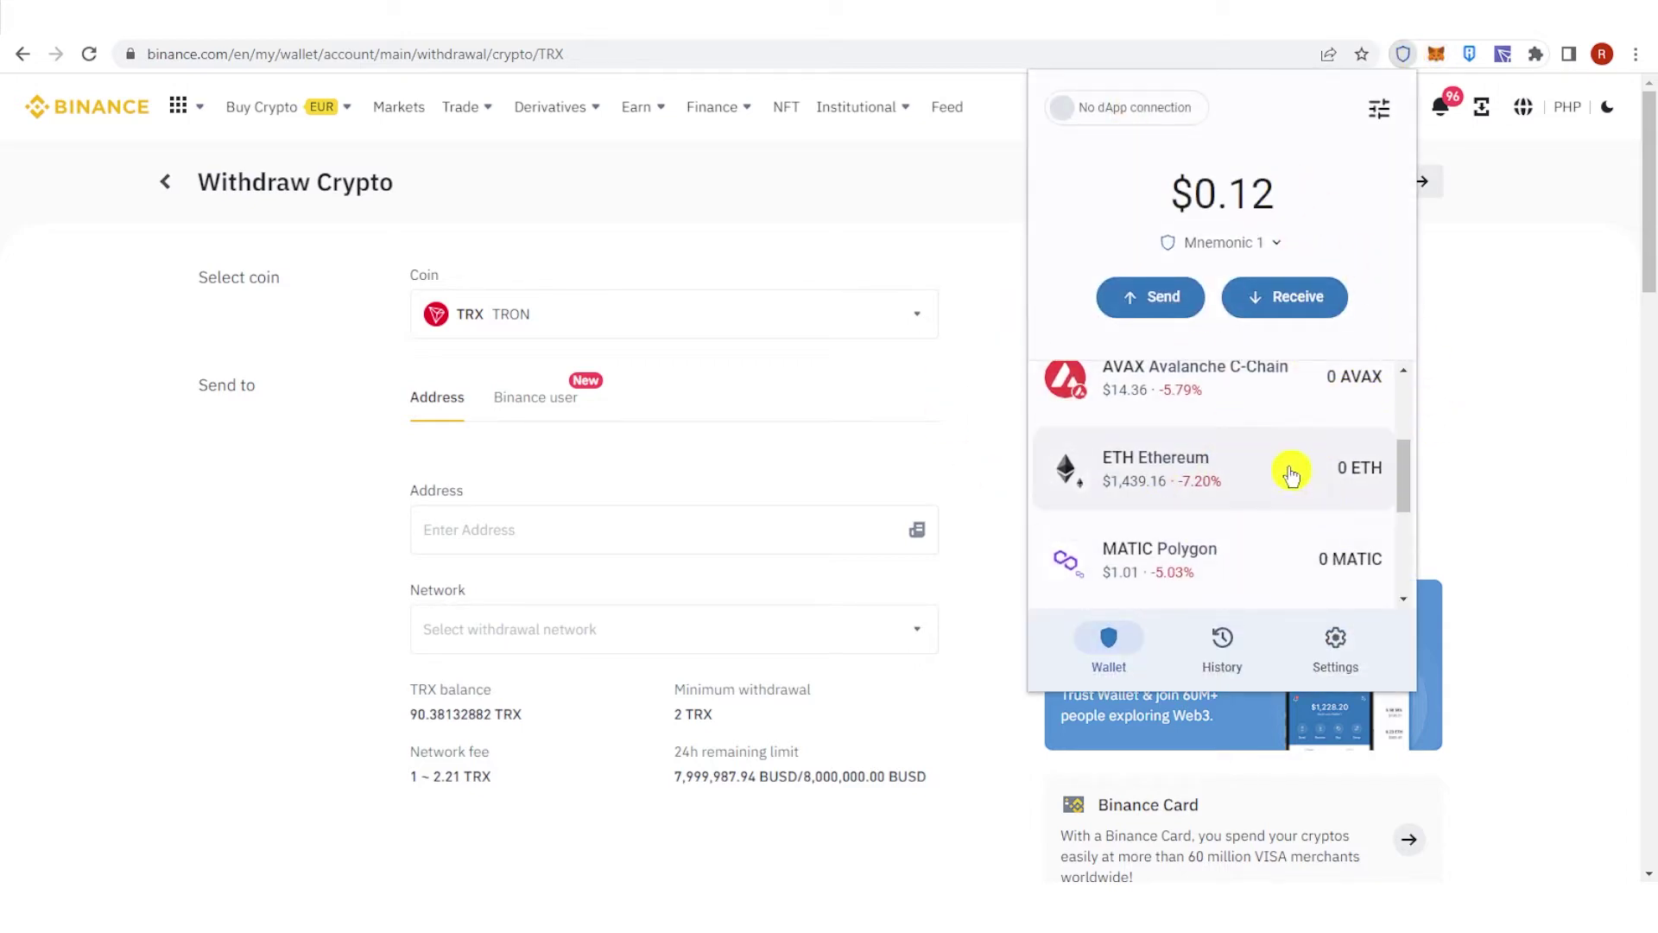
{"action": "scroll", "coordinate": [1305, 474], "scroll_direction": "up", "scroll_amount": 3}
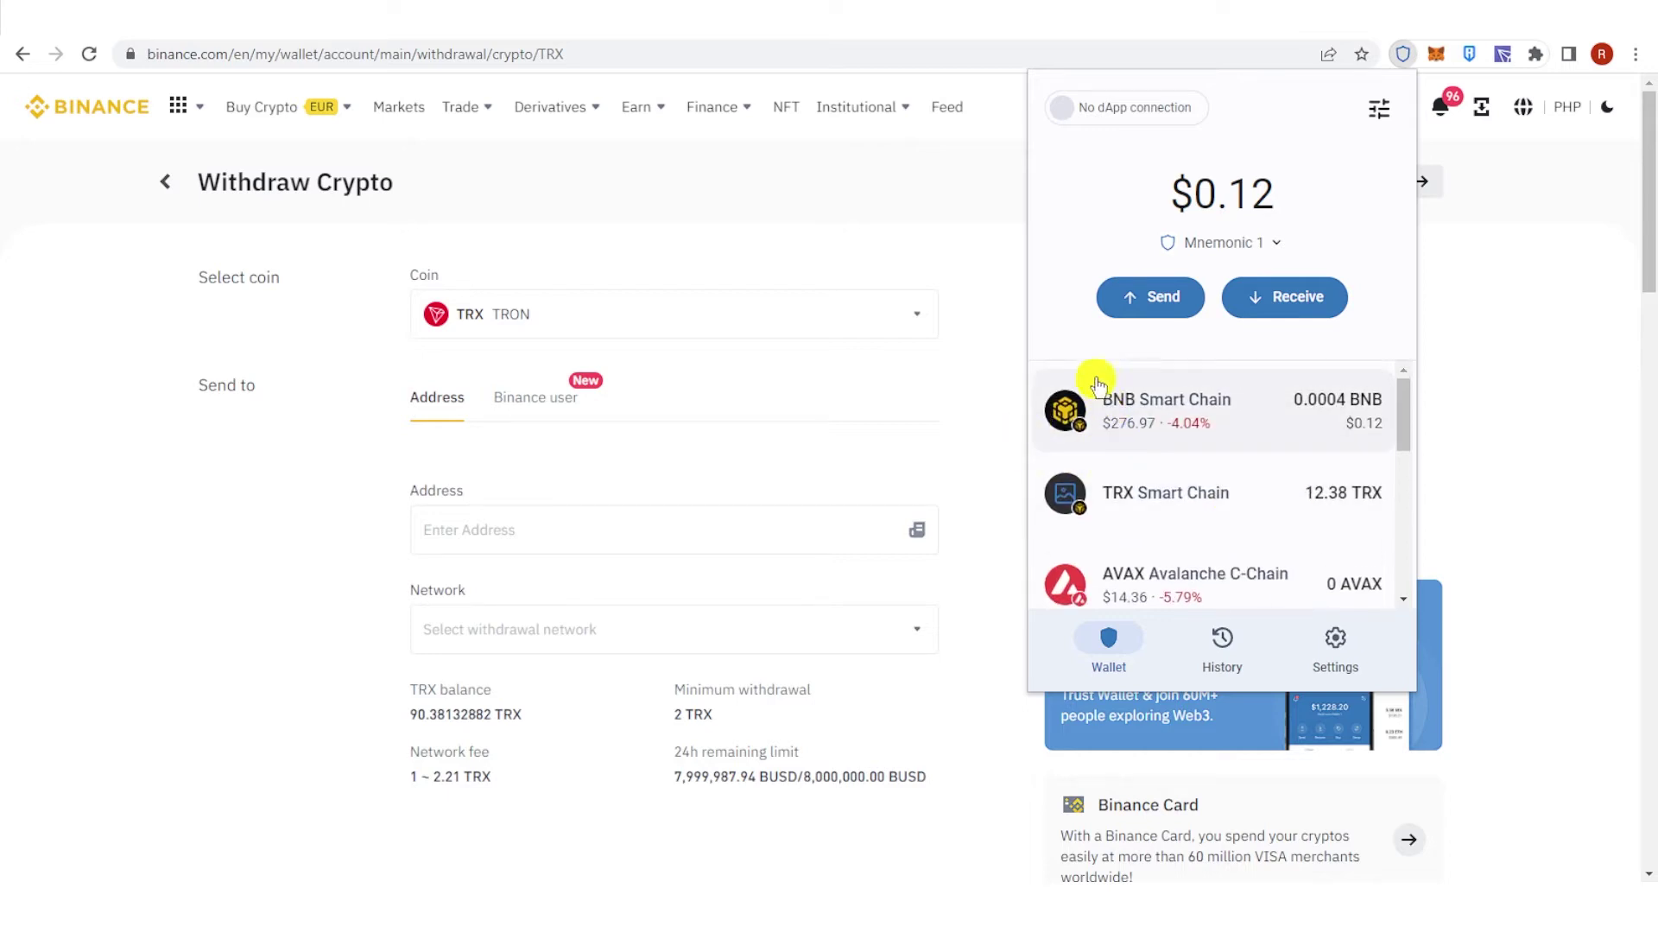
{"action": "left_click", "coordinate": [948, 244]}
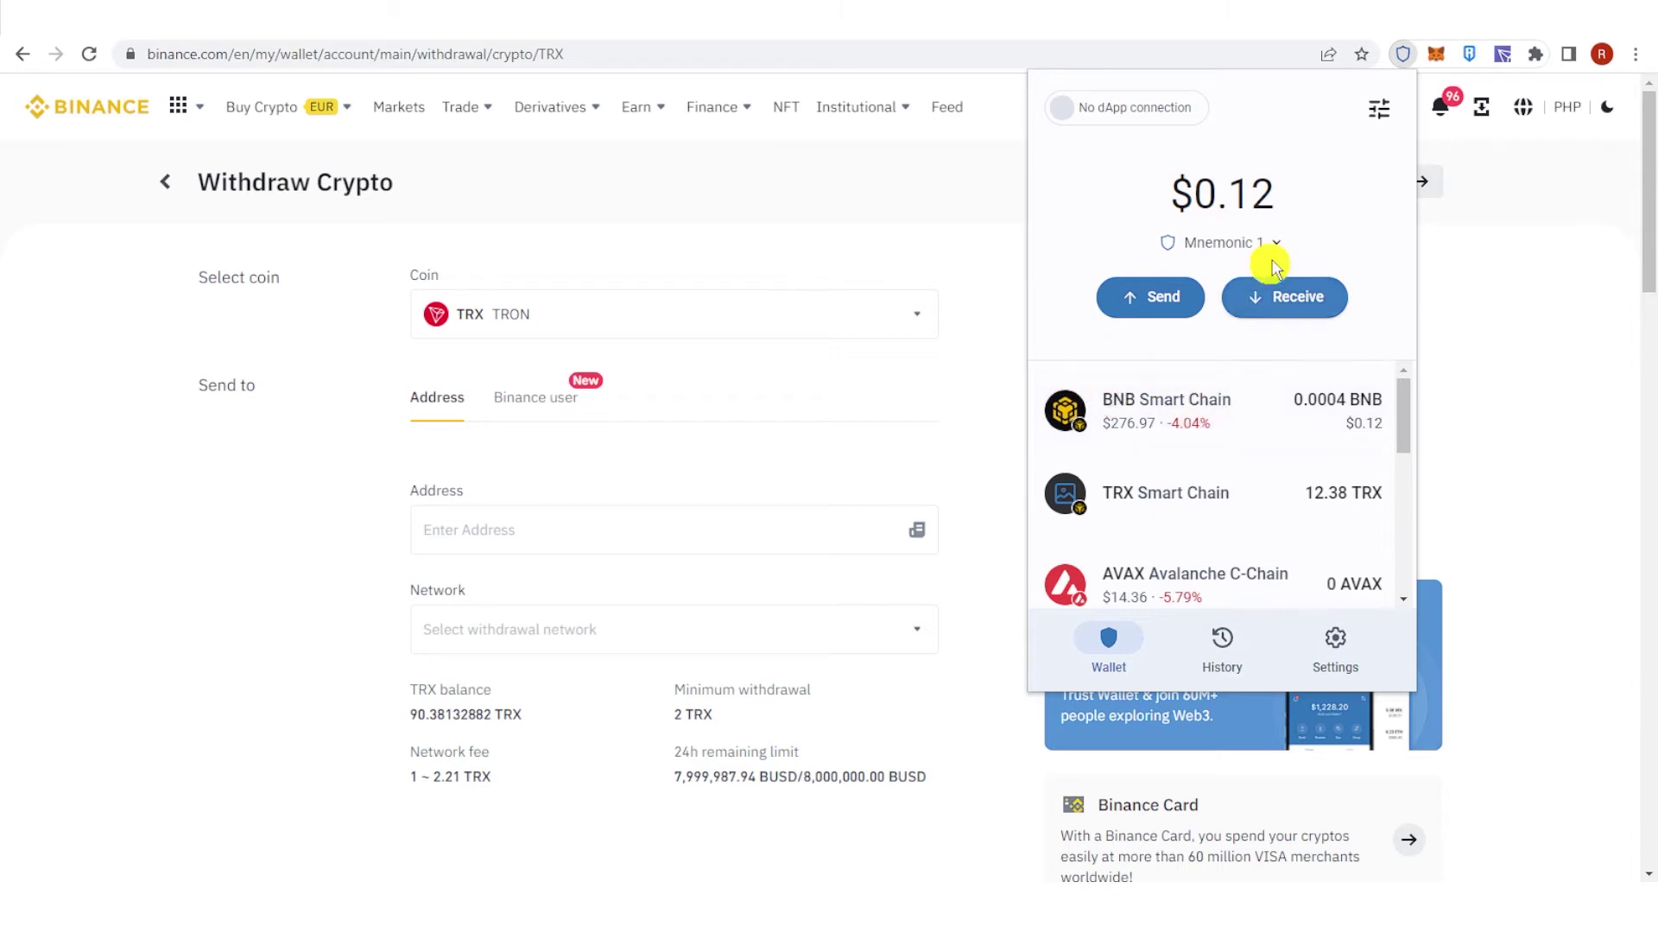
{"action": "left_click", "coordinate": [1206, 422]}
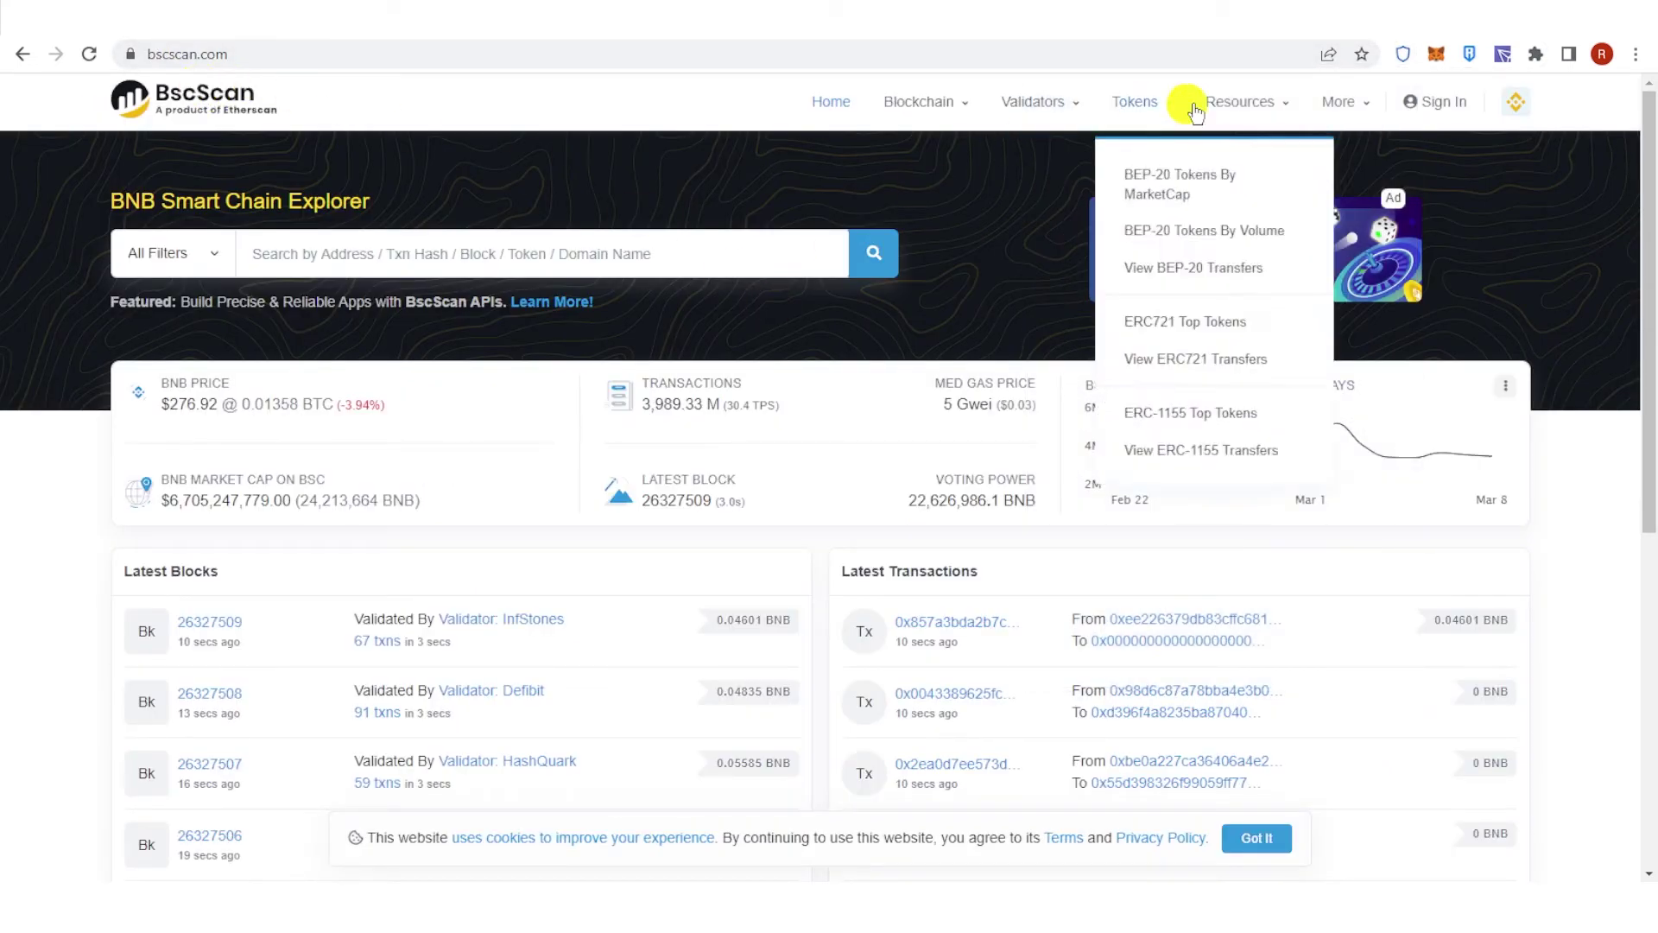
Search BscScan for 'trx' and copy the TRON (TRX) BEP-20 contract address.
{"action": "left_click", "coordinate": [532, 256]}
{"action": "type", "text": "tr"}
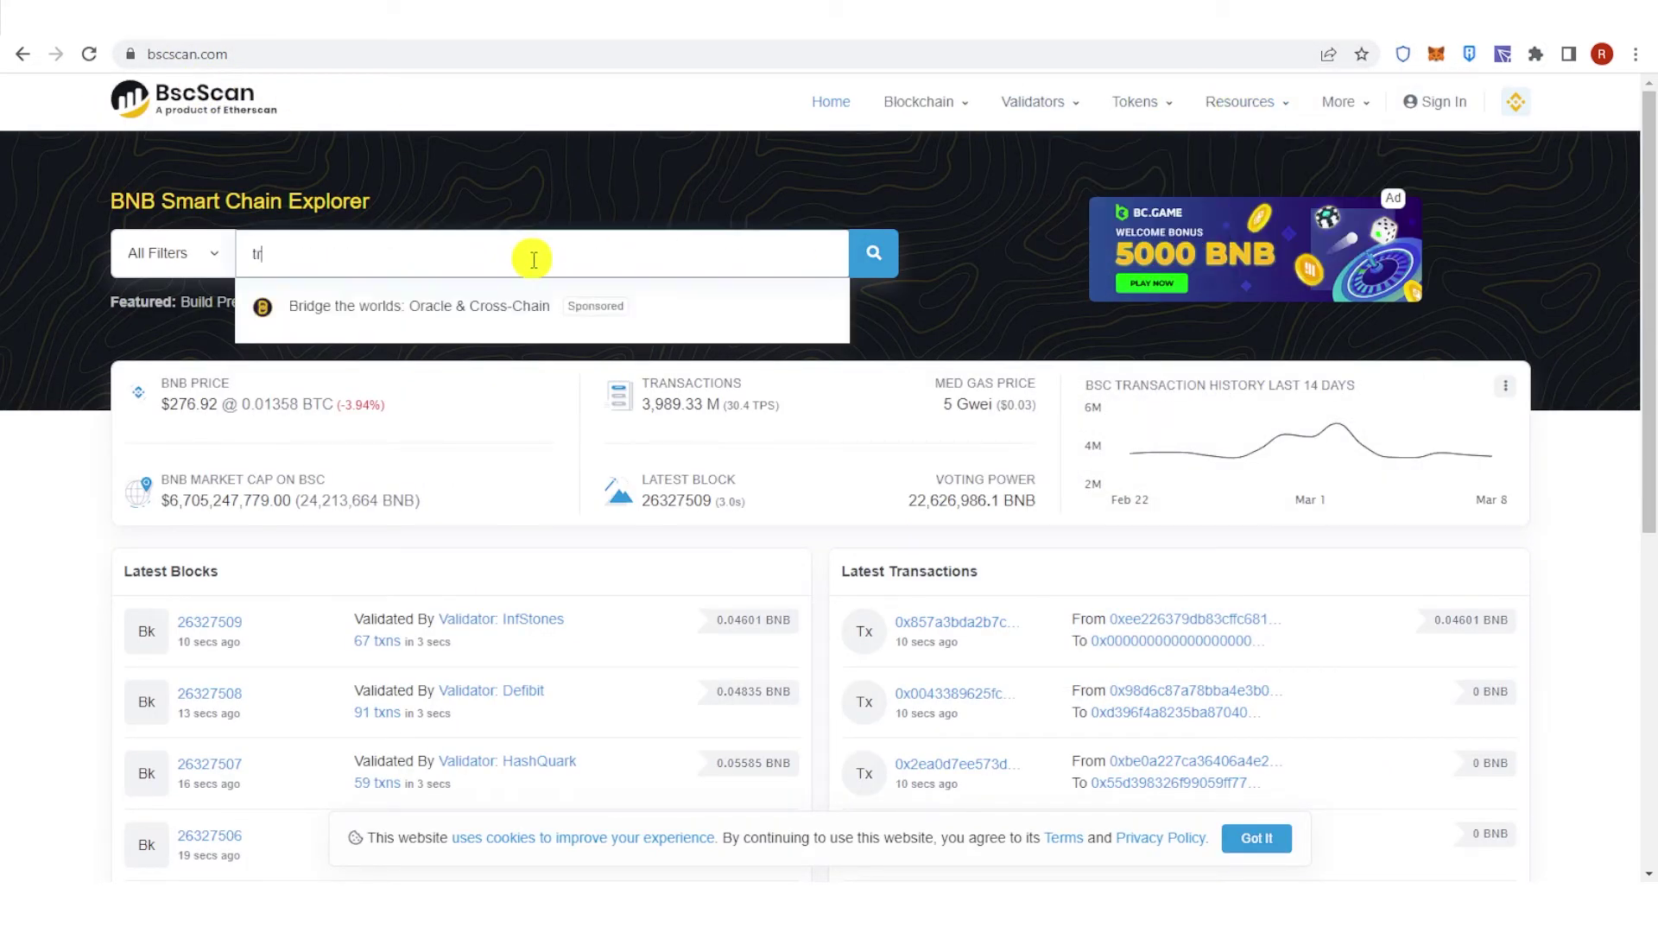
{"action": "type", "text": "x"}
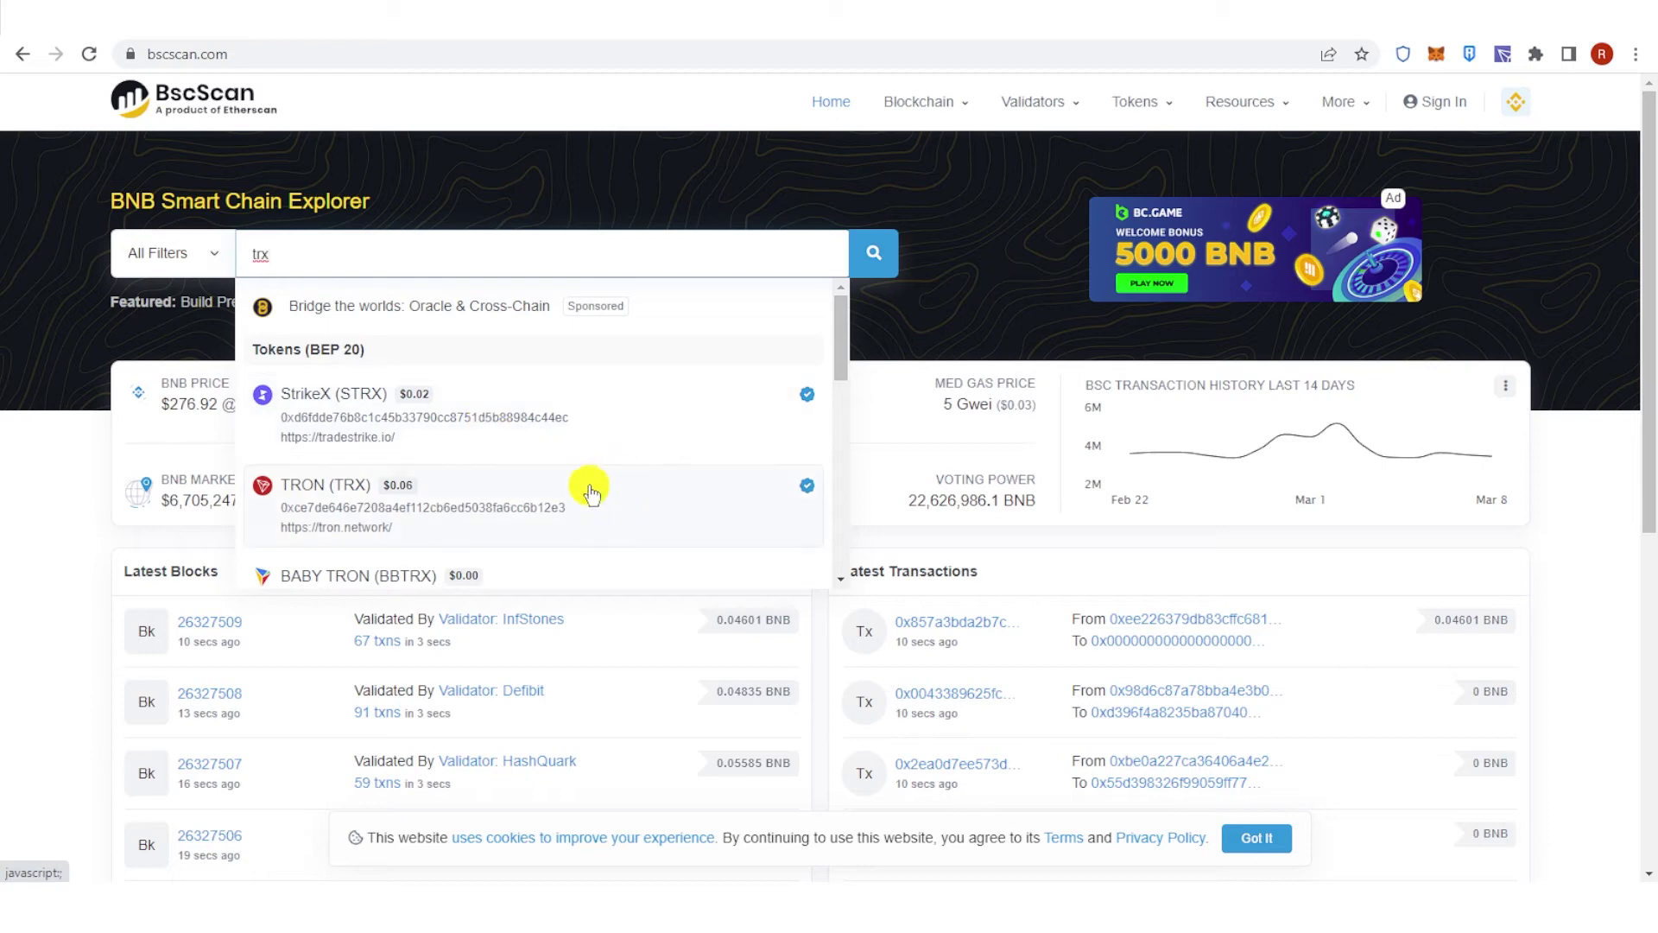
{"action": "left_click", "coordinate": [583, 486]}
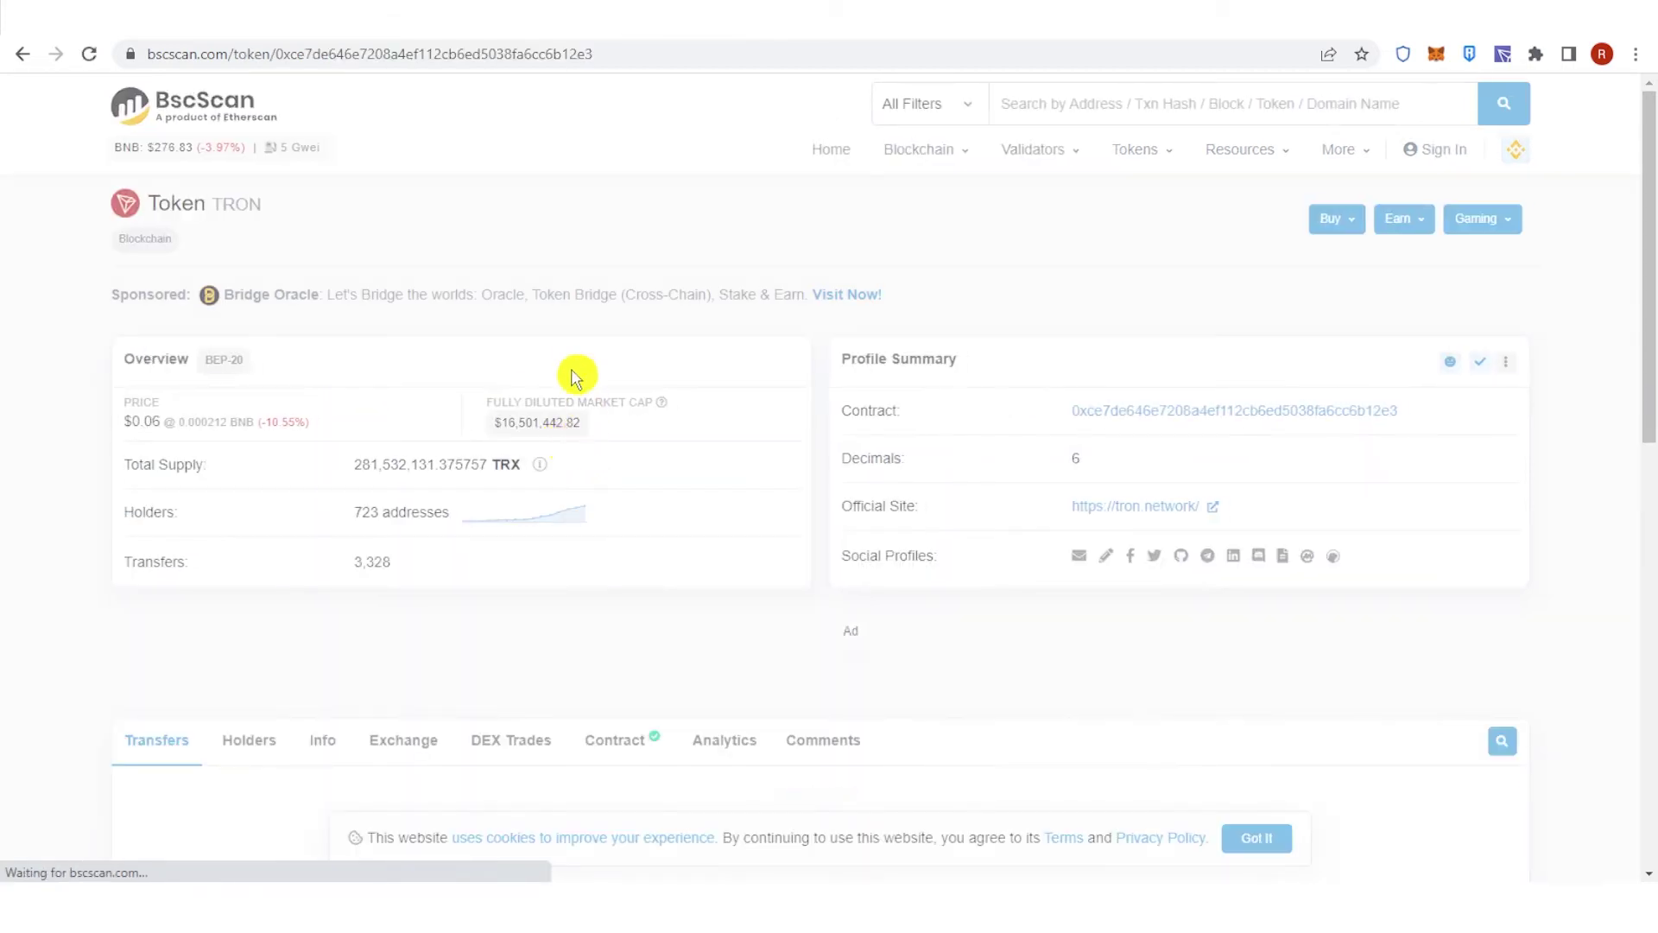
{"action": "left_click", "coordinate": [1415, 412]}
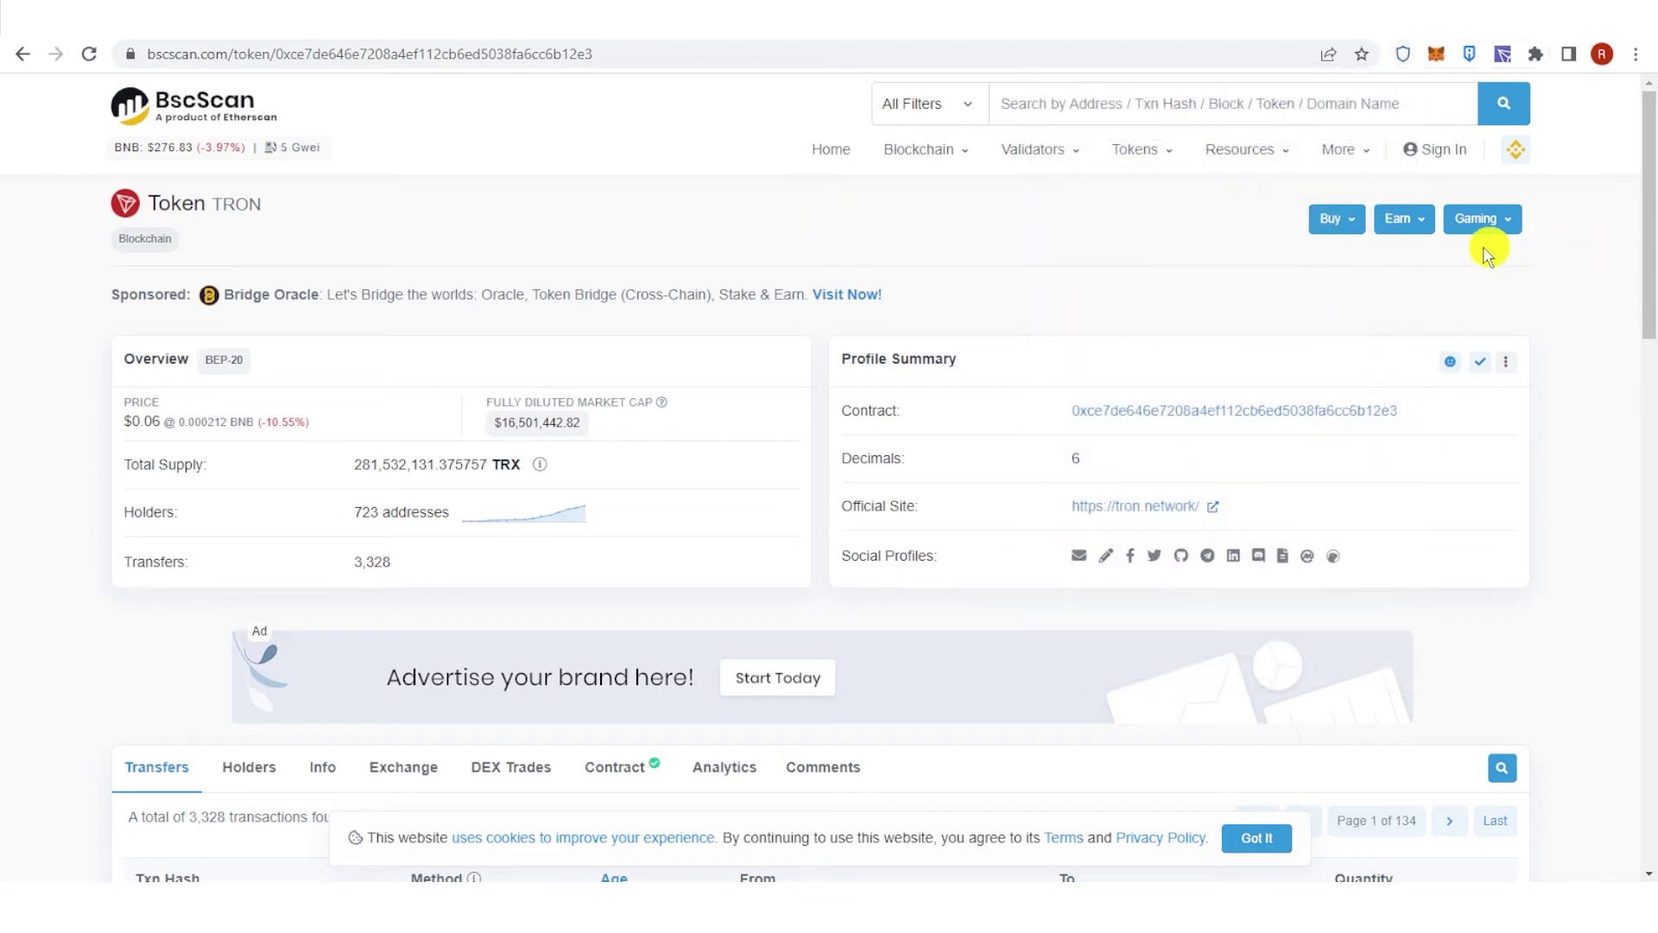
Add the copied contract to Trust Wallet as a custom BNB Smart Chain token (TRX, 6 decimals).
{"action": "left_click", "coordinate": [1402, 56]}
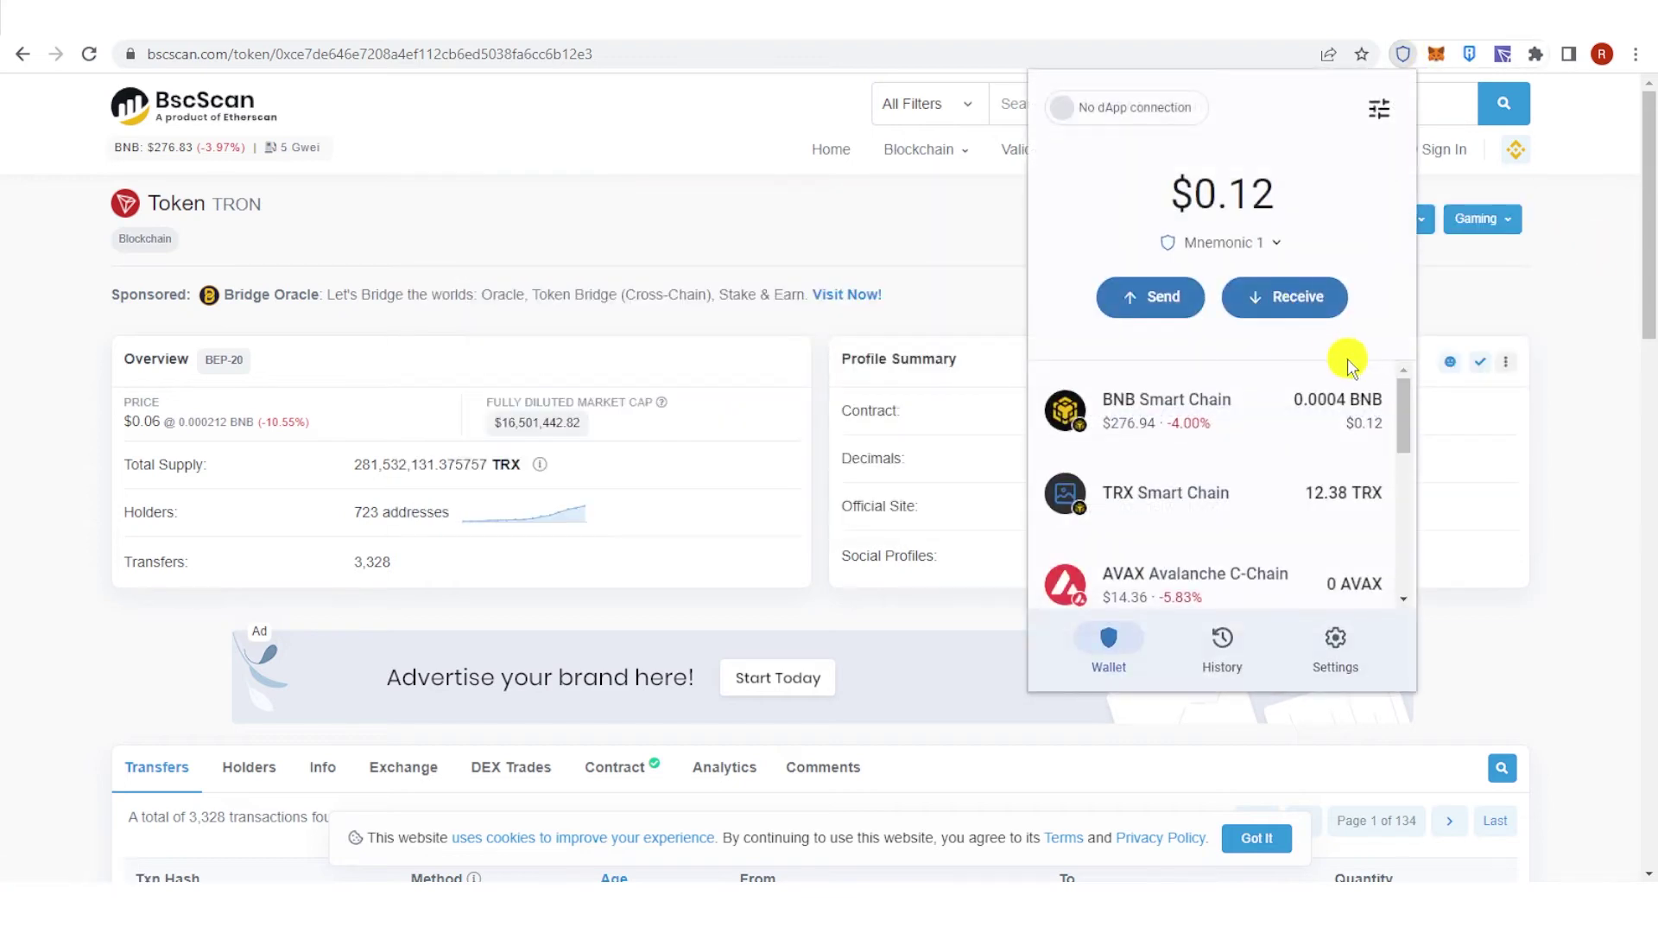
{"action": "left_click", "coordinate": [1378, 114]}
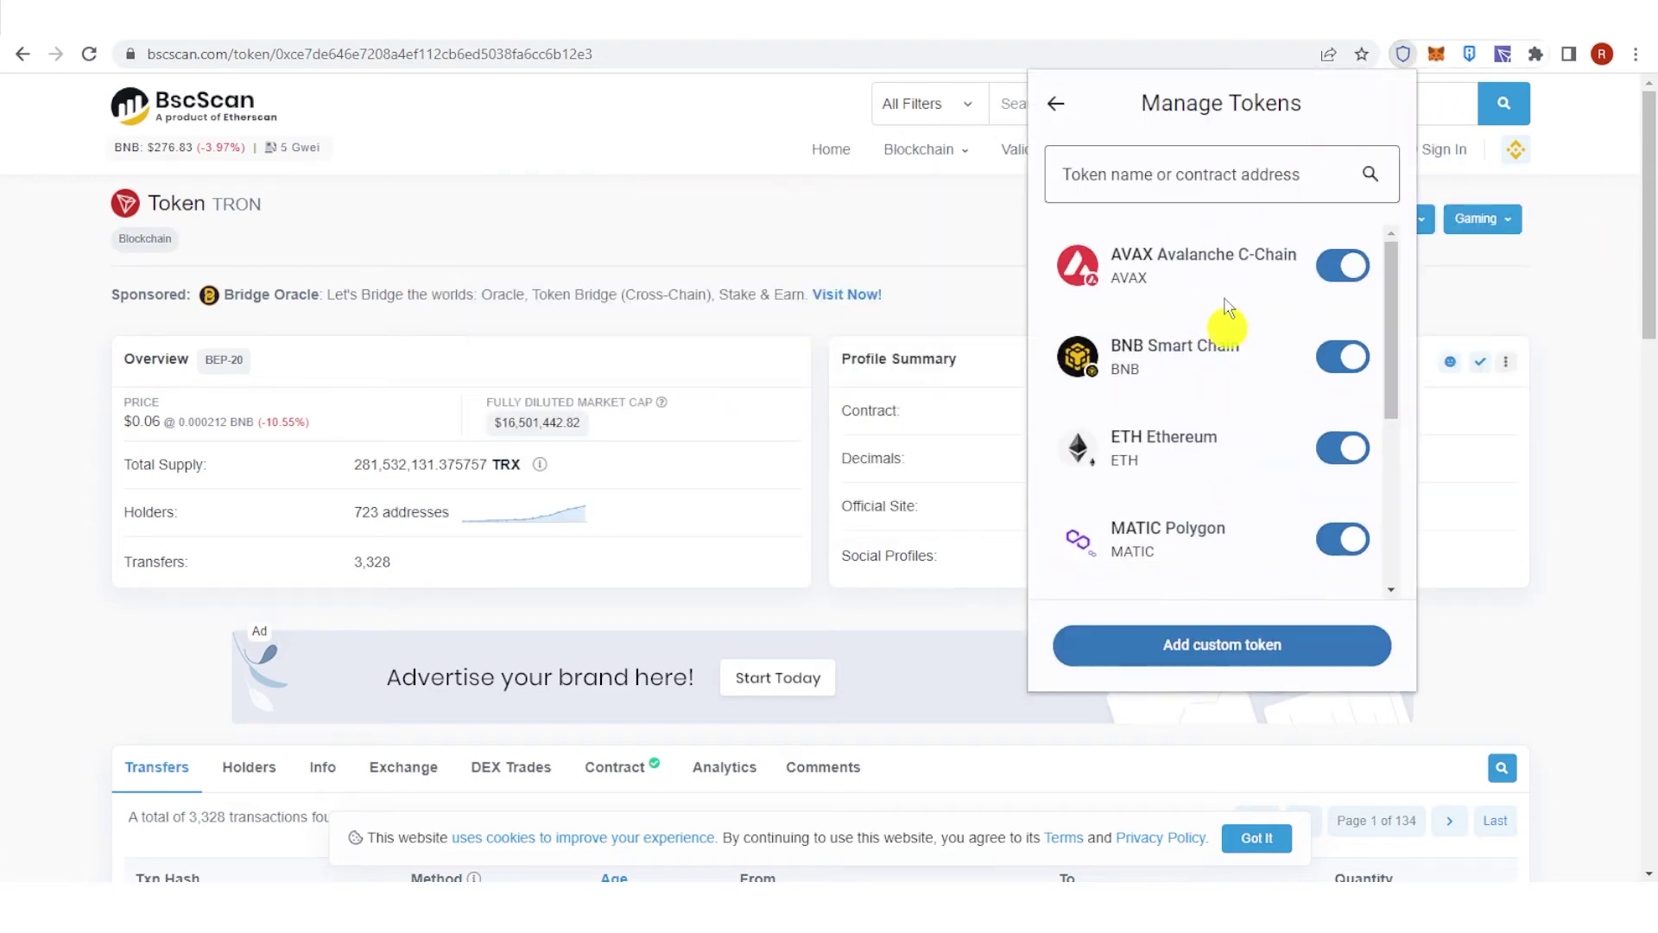
{"action": "scroll", "coordinate": [1221, 324], "scroll_direction": "down", "scroll_amount": 1}
{"action": "left_click", "coordinate": [1222, 644]}
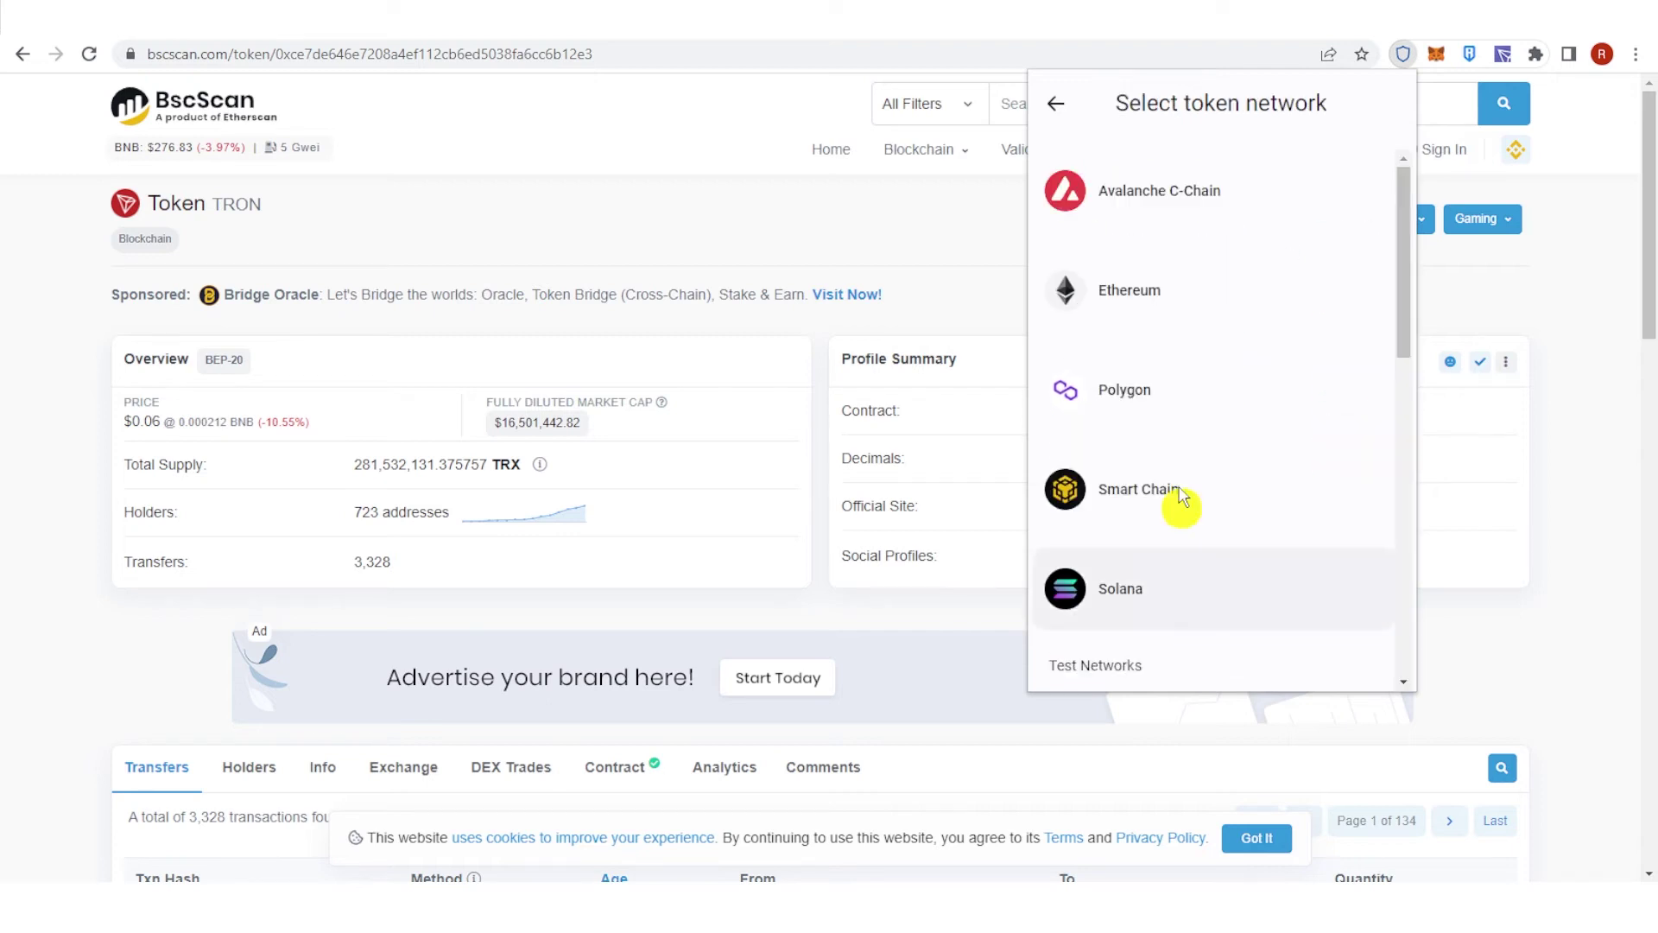
{"action": "scroll", "coordinate": [1063, 508], "scroll_direction": "down", "scroll_amount": 1}
{"action": "left_click", "coordinate": [1142, 415]}
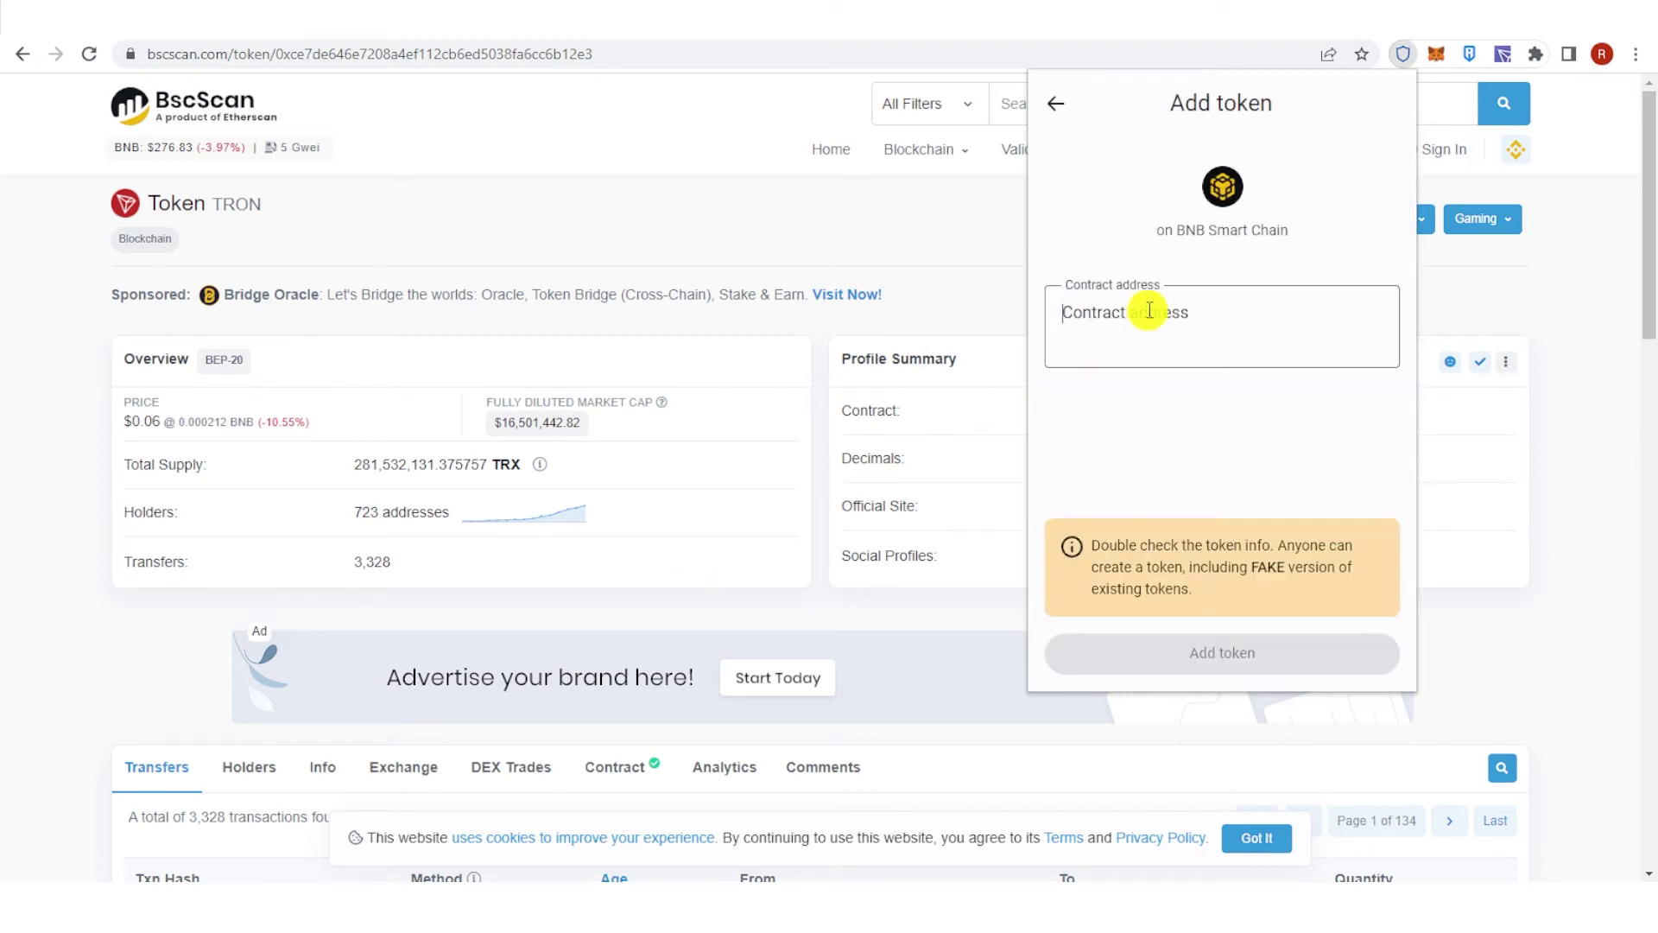
{"action": "key", "text": "ctrl+v"}
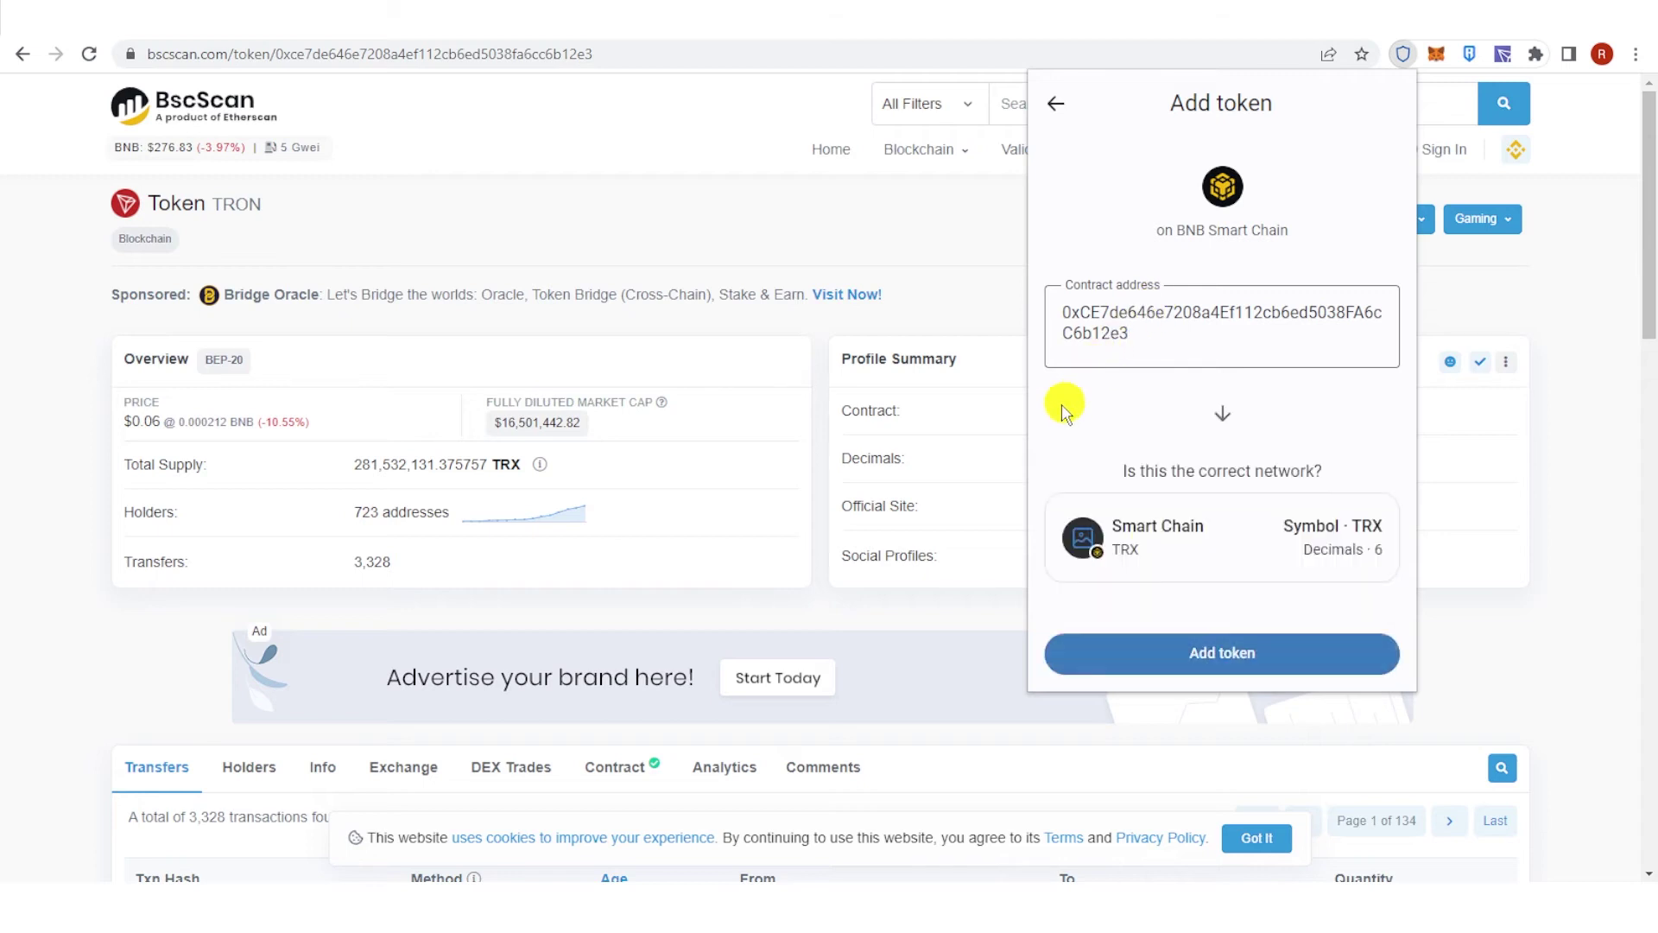
{"action": "left_click", "coordinate": [1221, 654]}
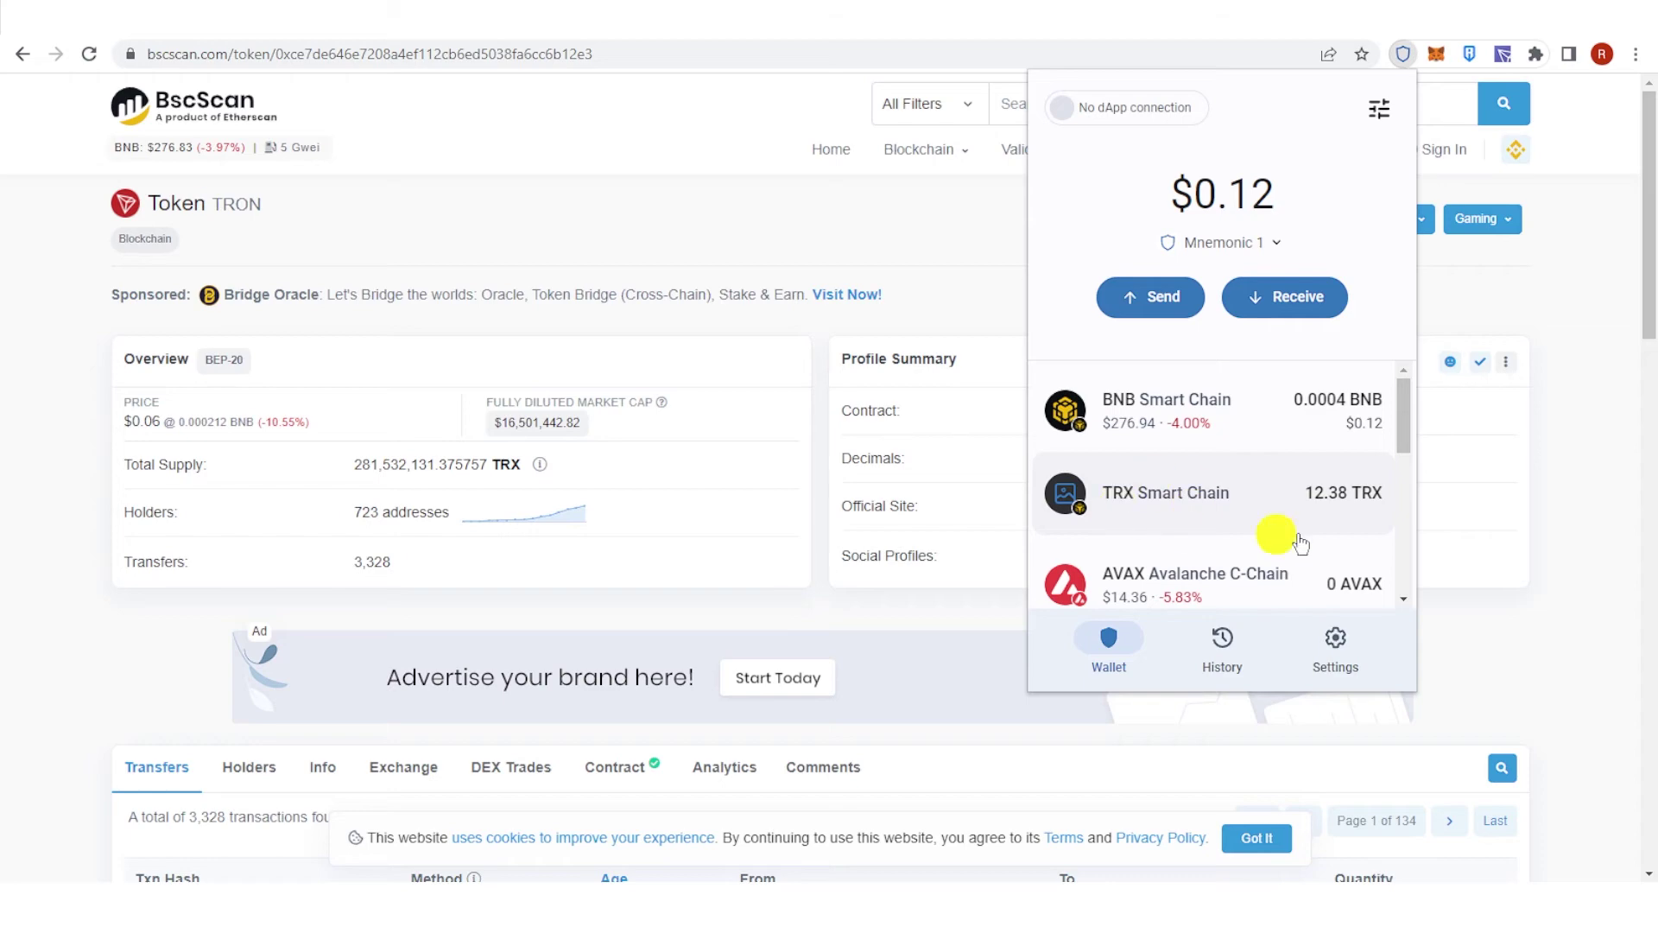
{"action": "left_click", "coordinate": [774, 236]}
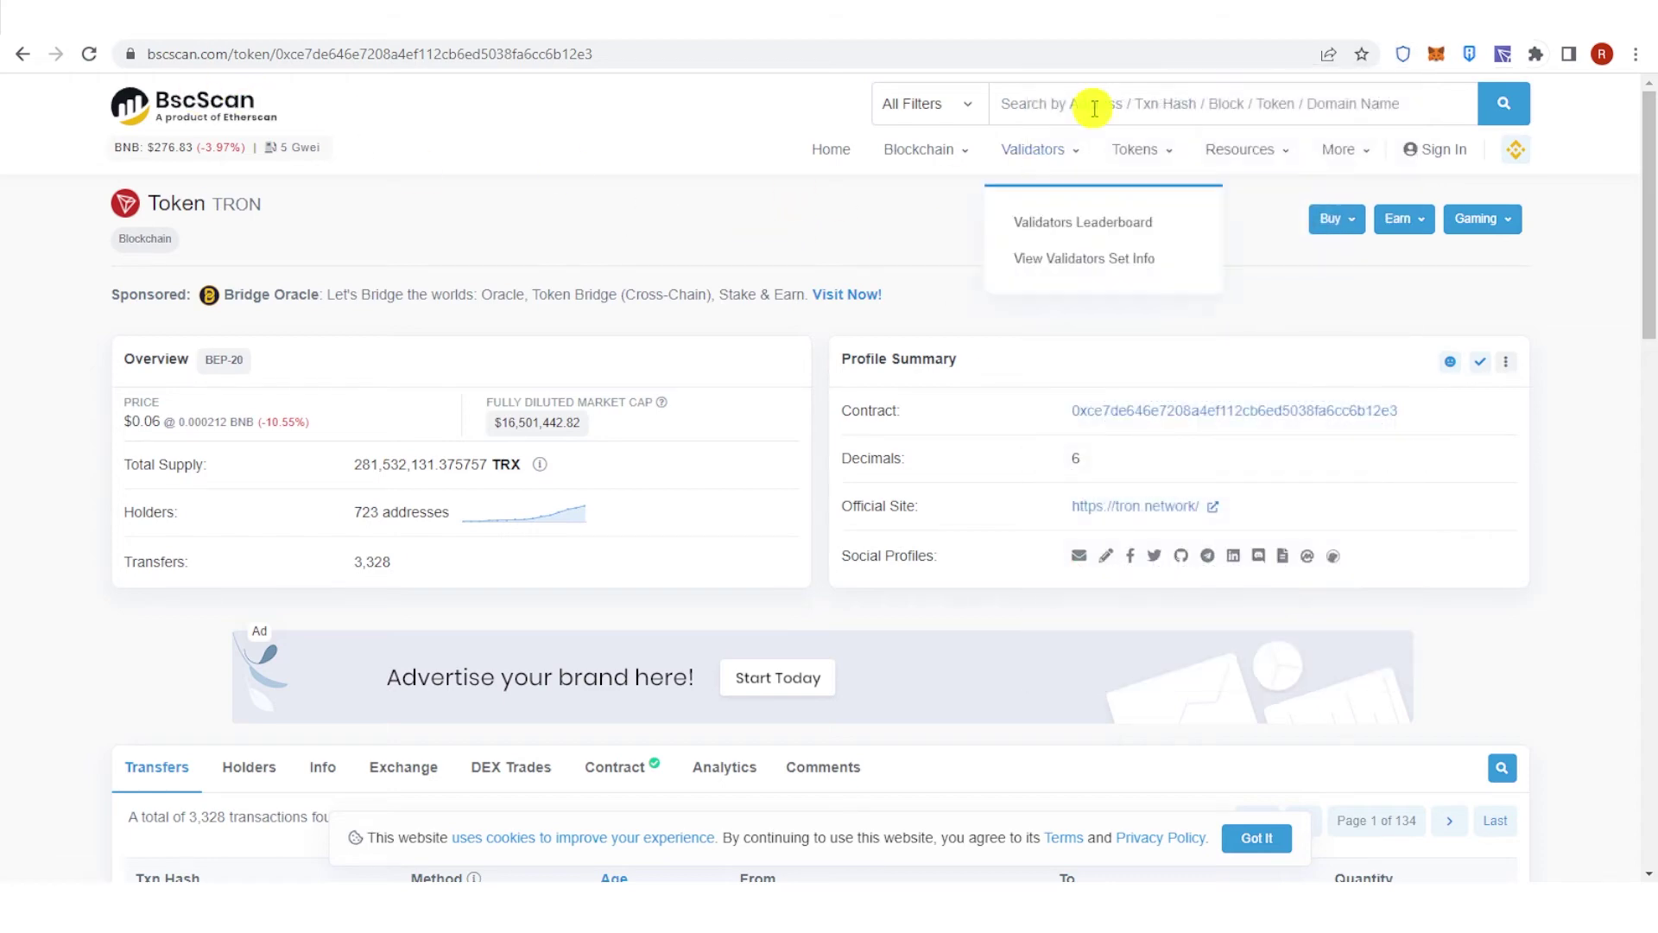
Paste Trust Wallet's TRX Smart Chain receive address as Binance's withdrawal address, matching BEP20.
{"action": "left_click", "coordinate": [1403, 53]}
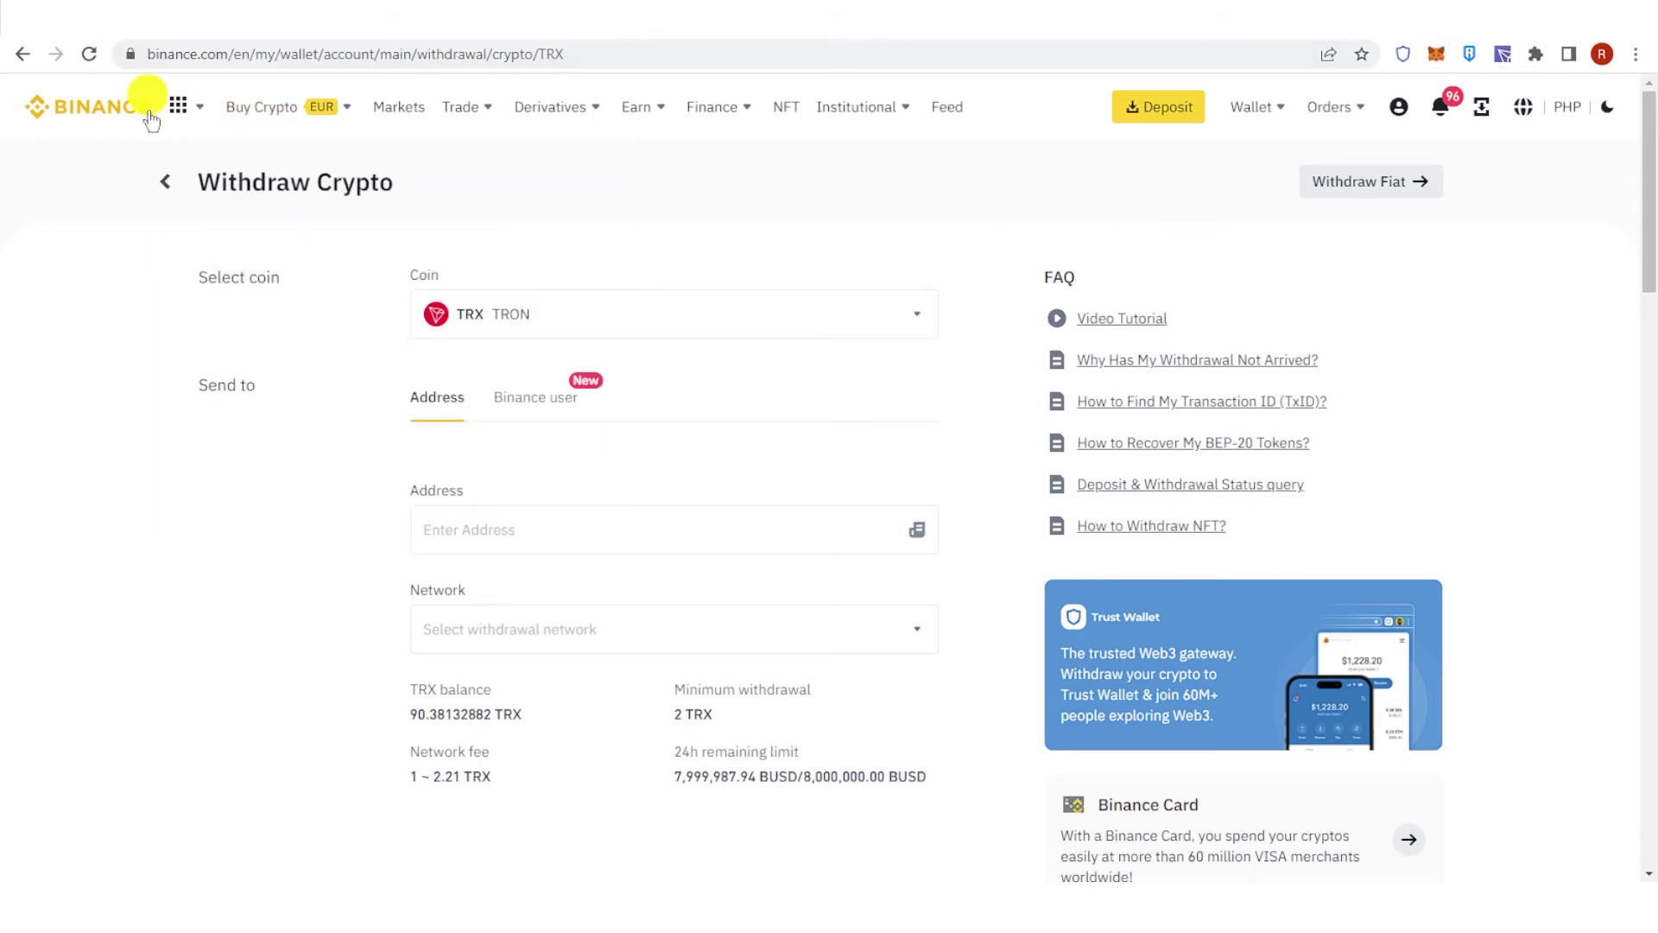
{"action": "left_click", "coordinate": [1404, 53]}
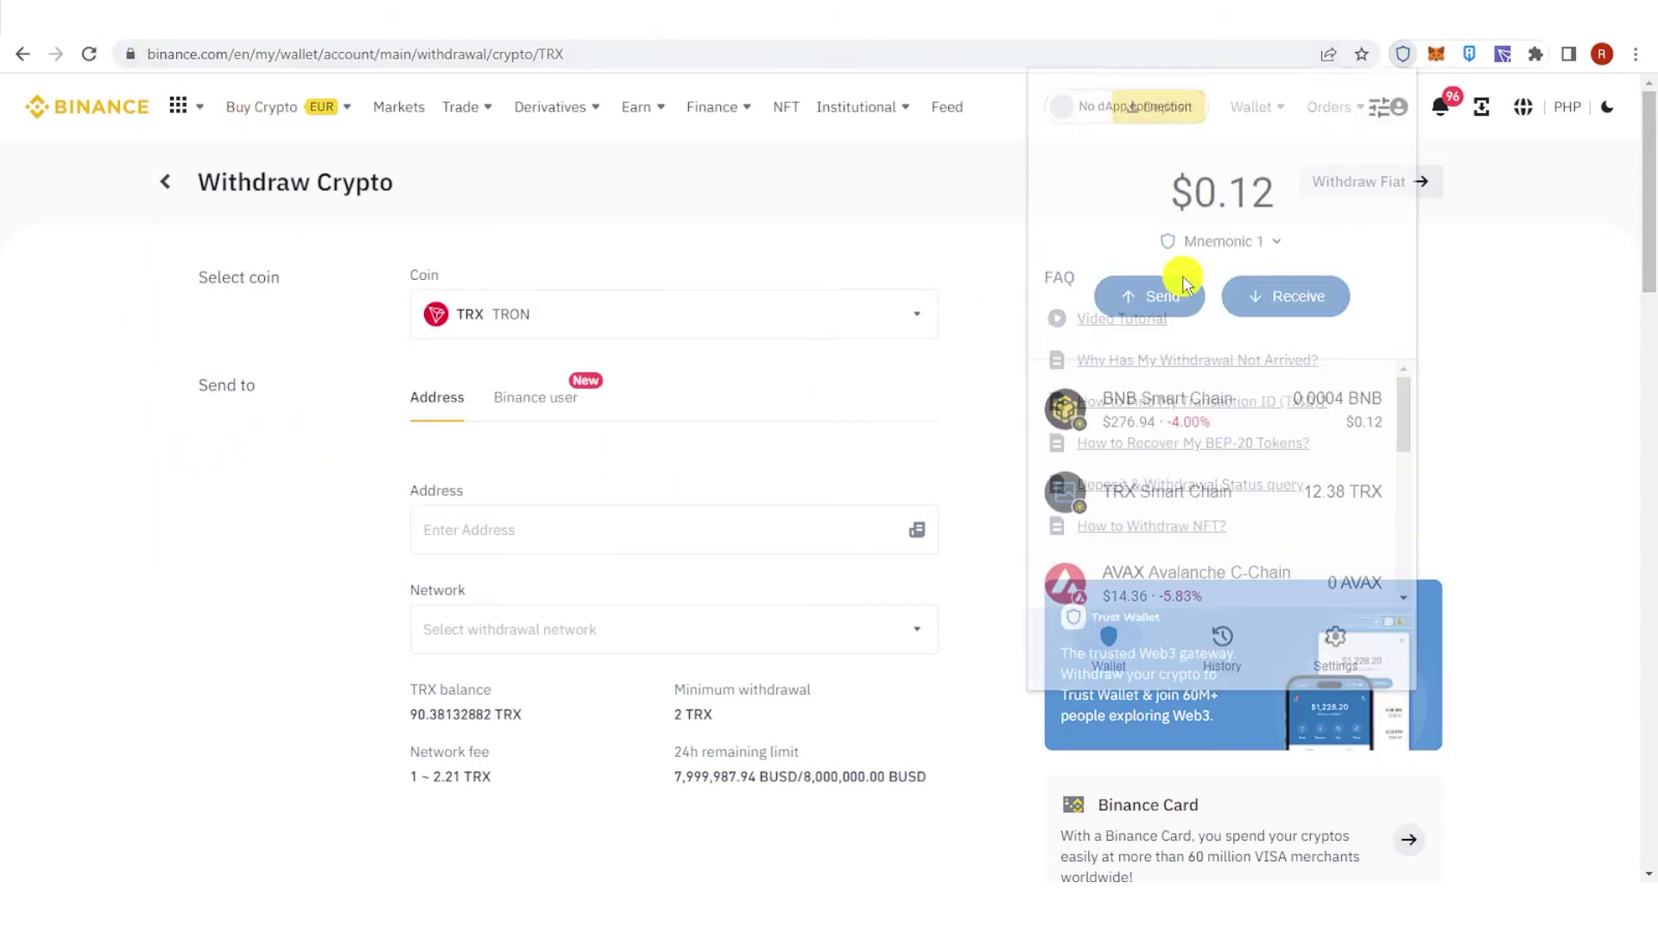
{"action": "left_click", "coordinate": [1210, 492]}
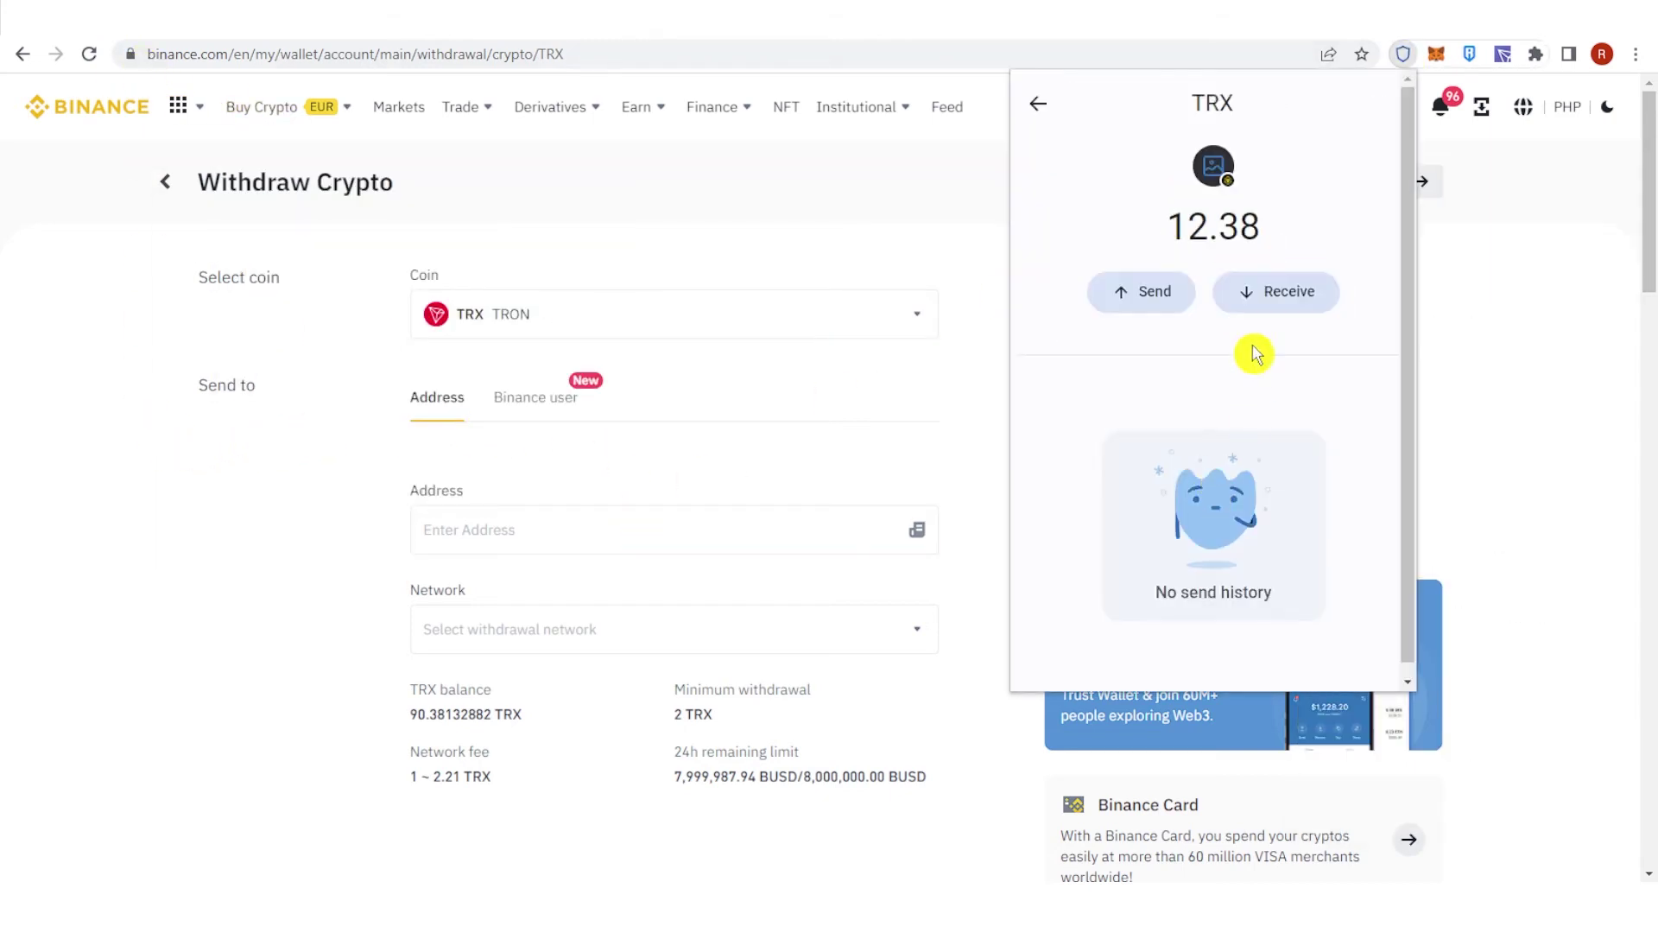
{"action": "left_click", "coordinate": [1264, 309]}
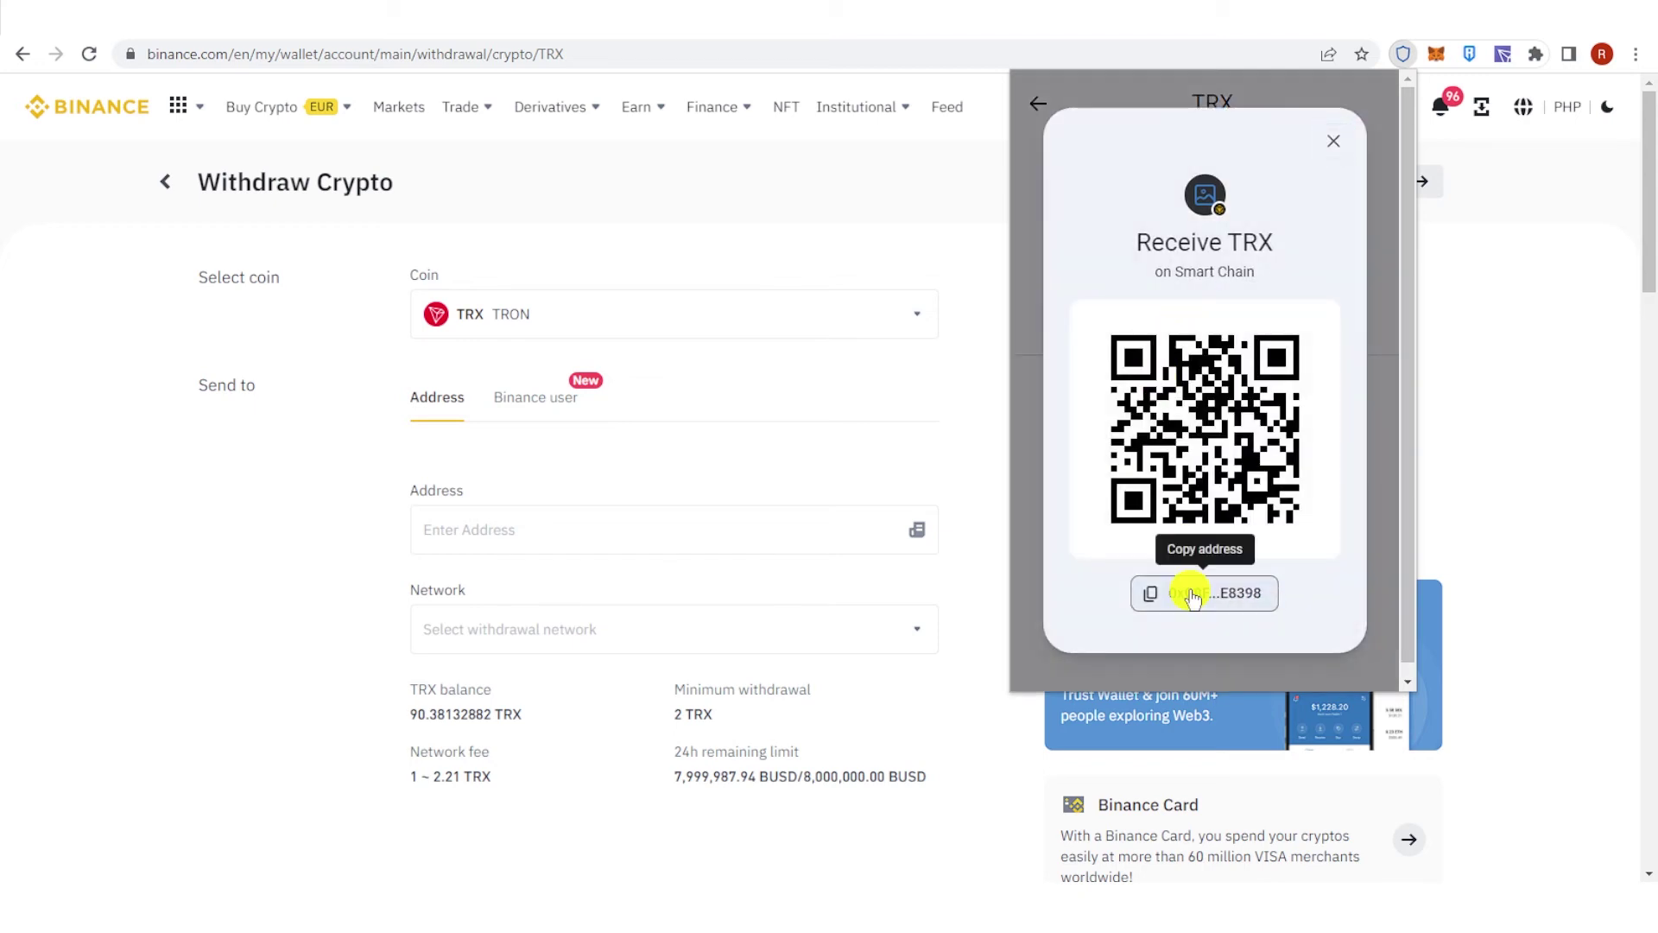
{"action": "left_click", "coordinate": [1193, 593]}
{"action": "left_click", "coordinate": [558, 532]}
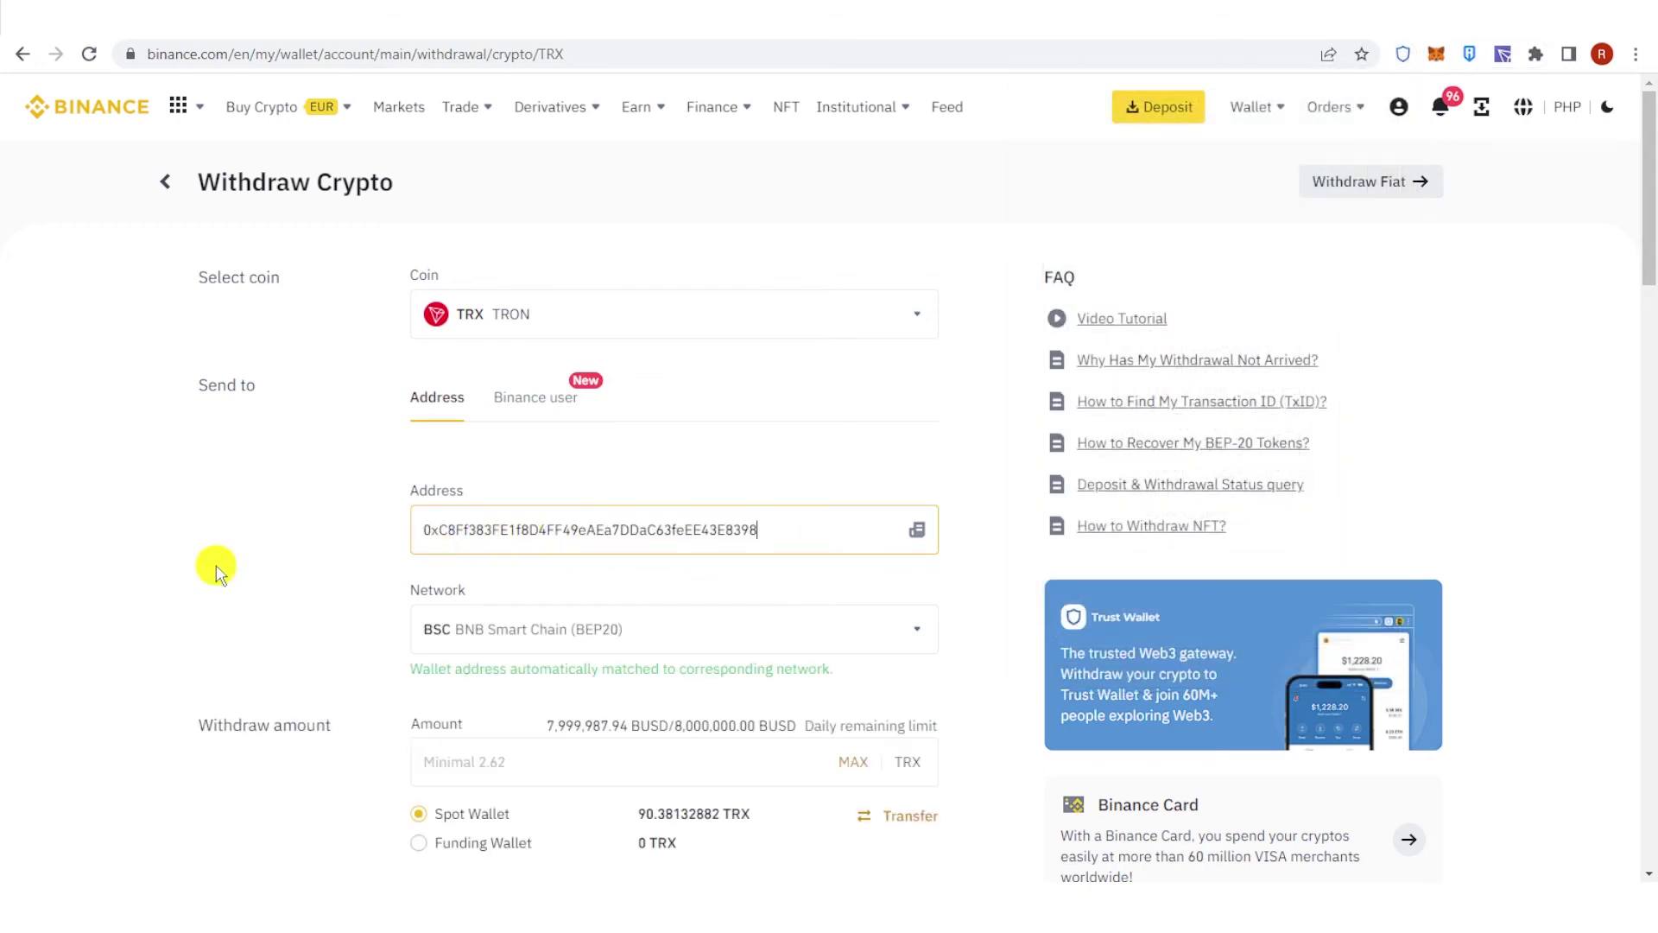
{"action": "scroll", "coordinate": [544, 622], "scroll_direction": "down", "scroll_amount": 1}
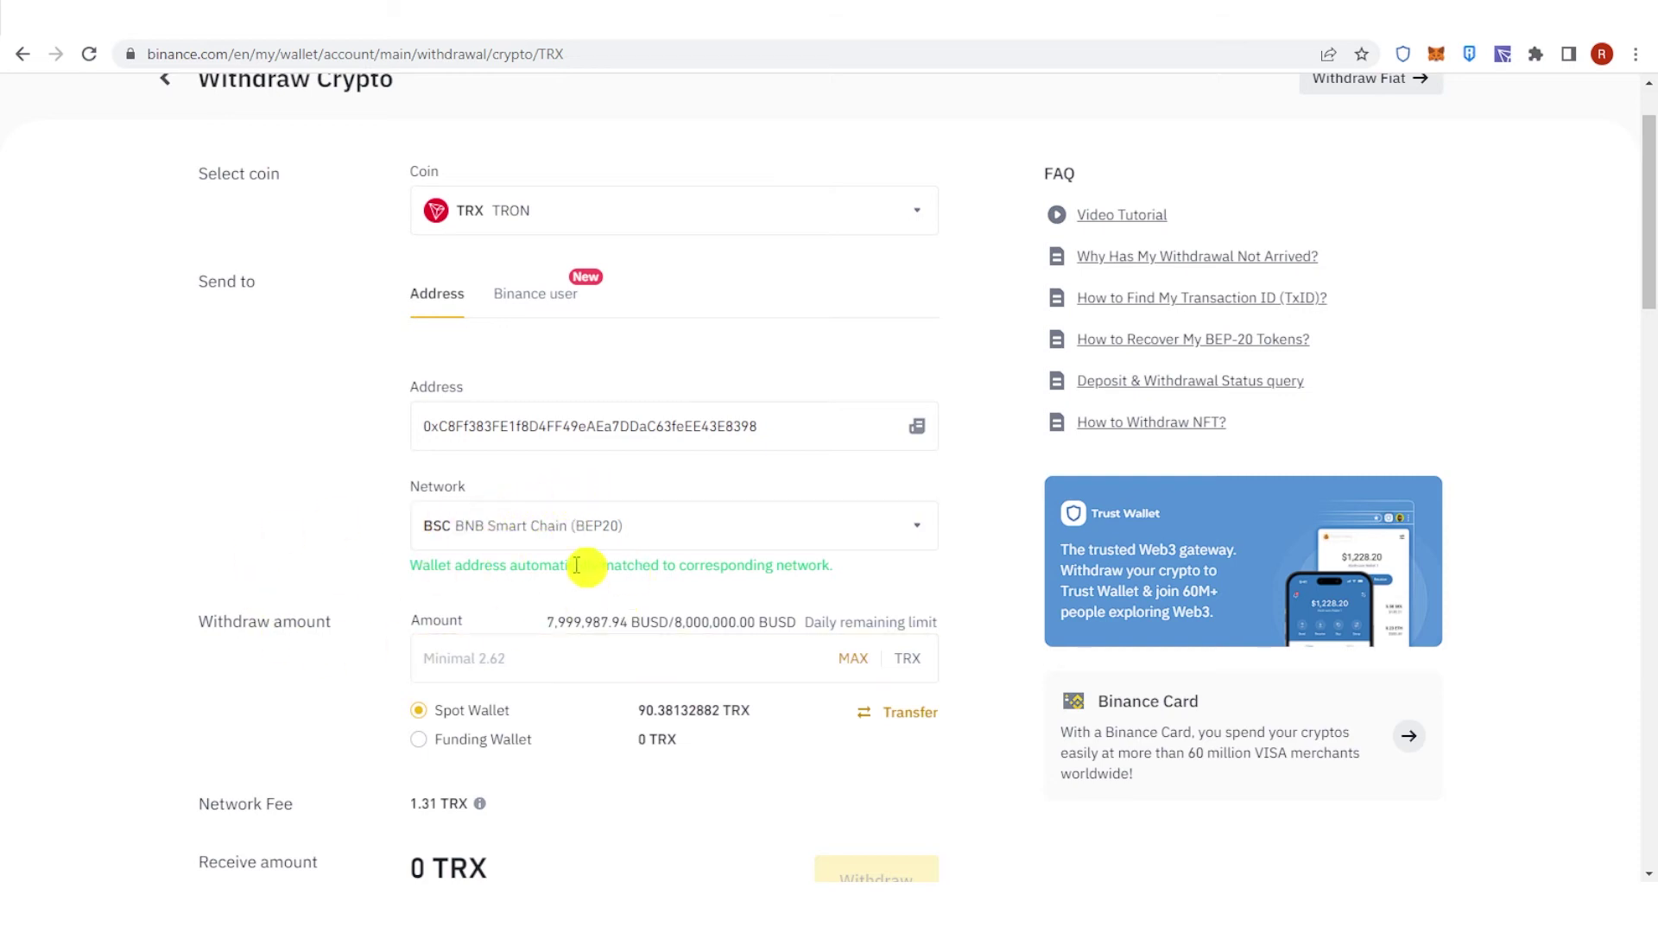
Enter a 13.7 TRX amount (12.39 received, 1.31 fee) and bring up the withdrawal confirmation.
{"action": "left_click_drag", "start_coordinate": [644, 565], "coordinate": [779, 567]}
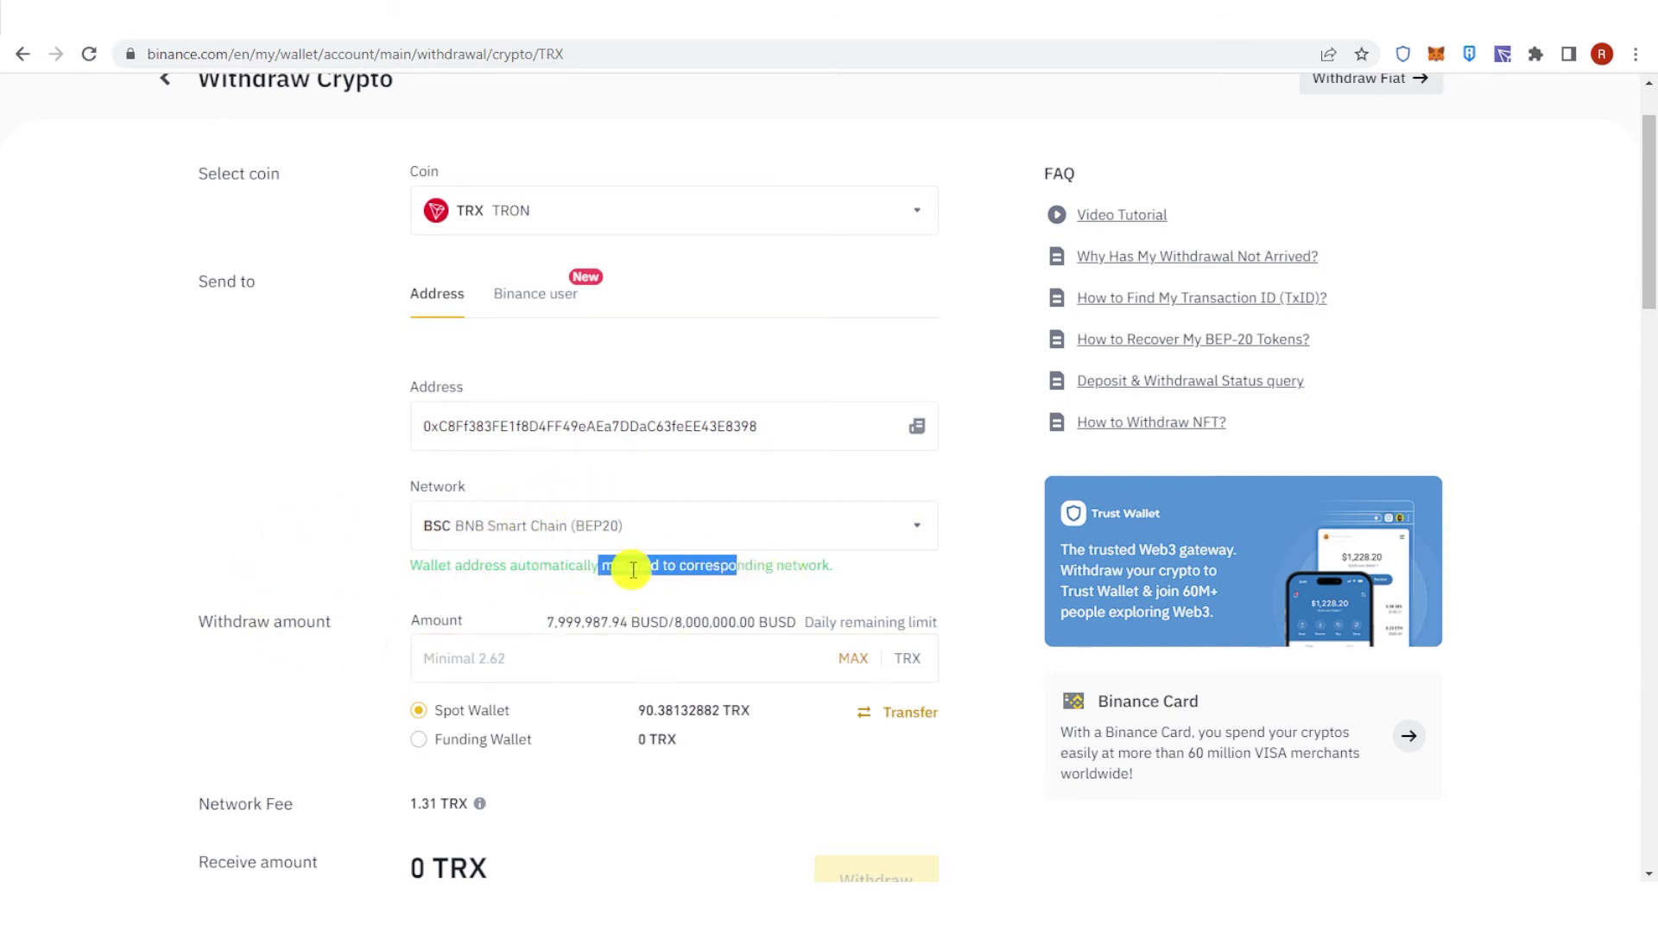
{"action": "left_click", "coordinate": [557, 563]}
{"action": "scroll", "coordinate": [381, 567], "scroll_direction": "down", "scroll_amount": 2}
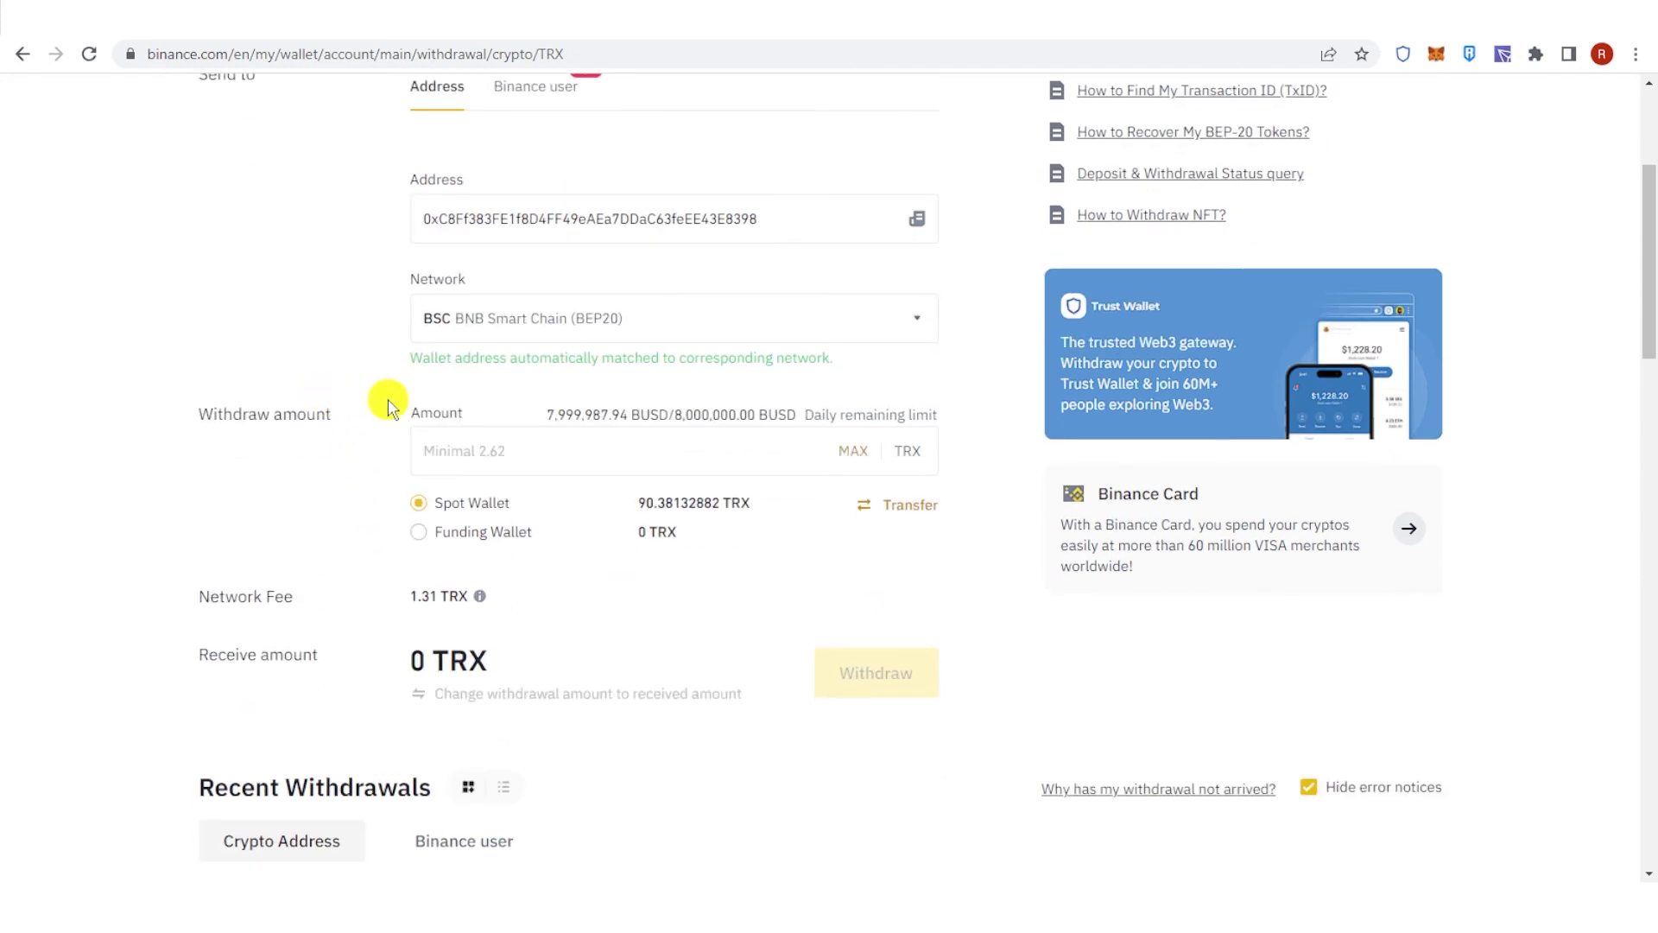
{"action": "left_click", "coordinate": [461, 462]}
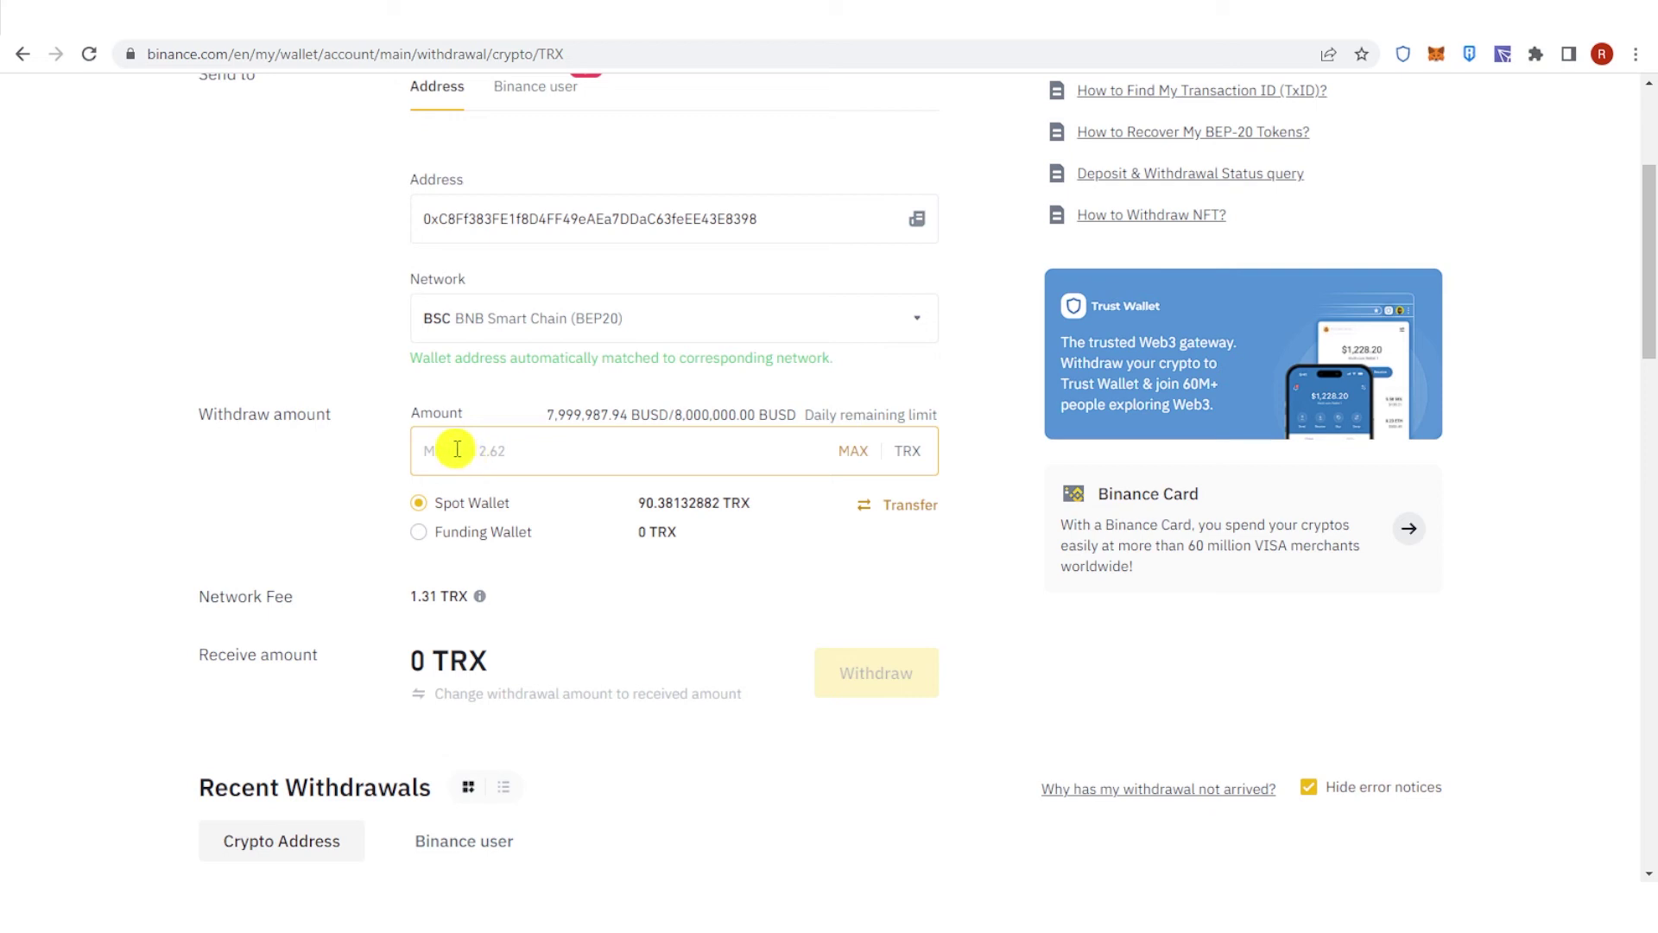
{"action": "type", "text": "13.7"}
{"action": "scroll", "coordinate": [289, 526], "scroll_direction": "up", "scroll_amount": 1}
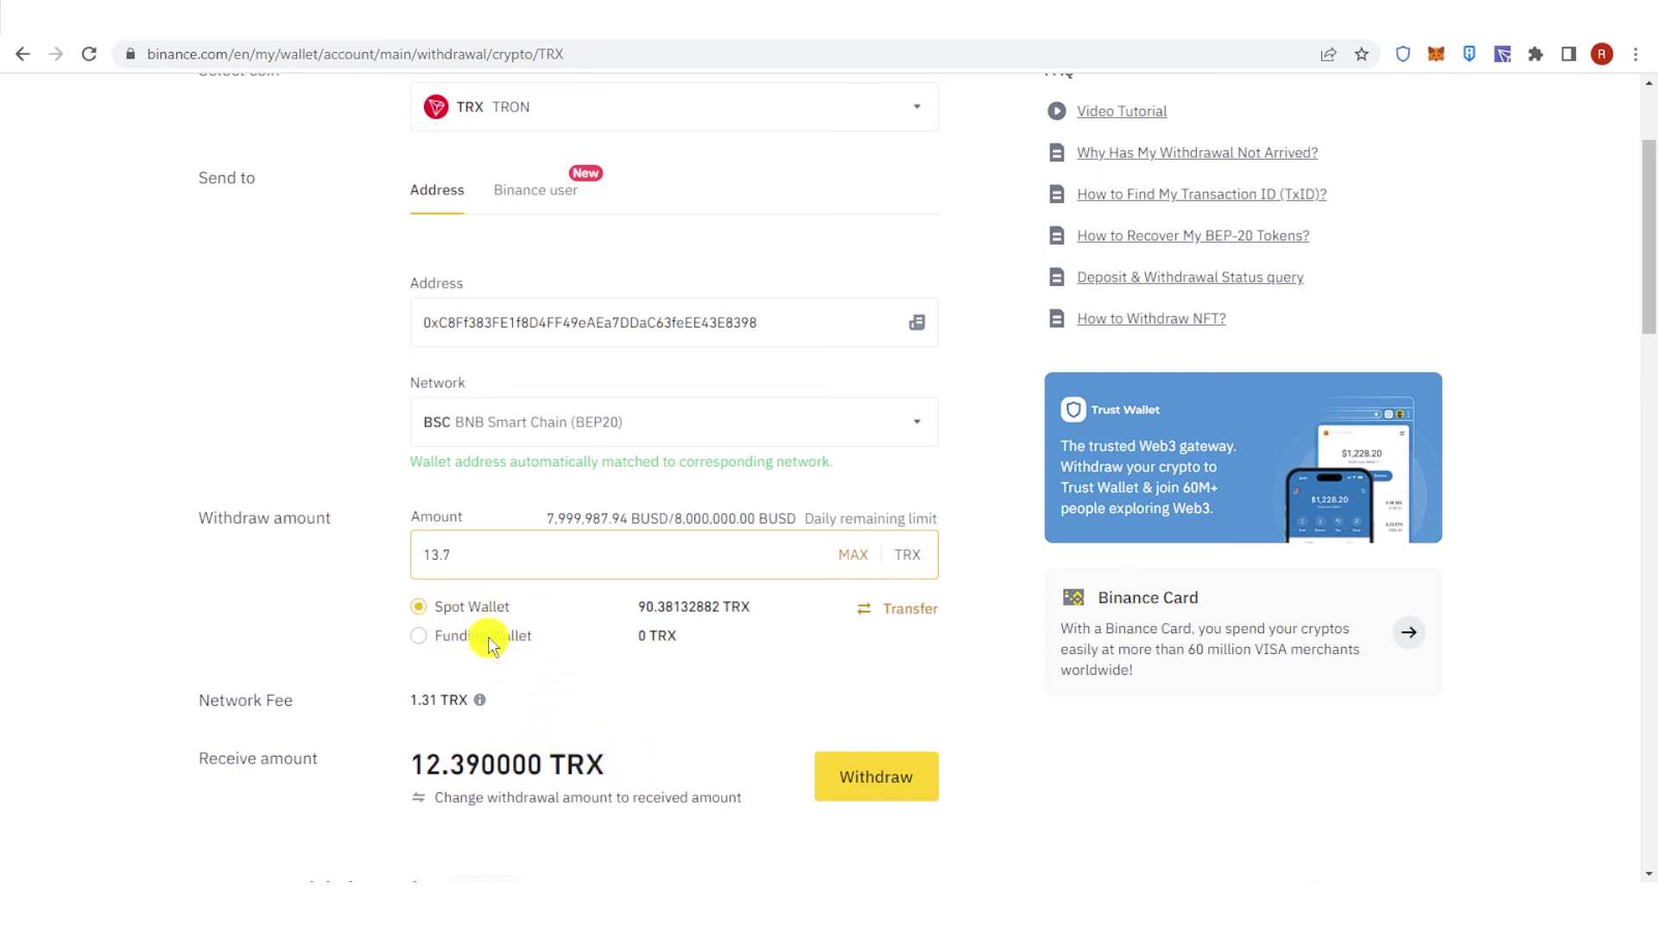
{"action": "left_click", "coordinate": [881, 776]}
{"action": "left_click", "coordinate": [911, 620]}
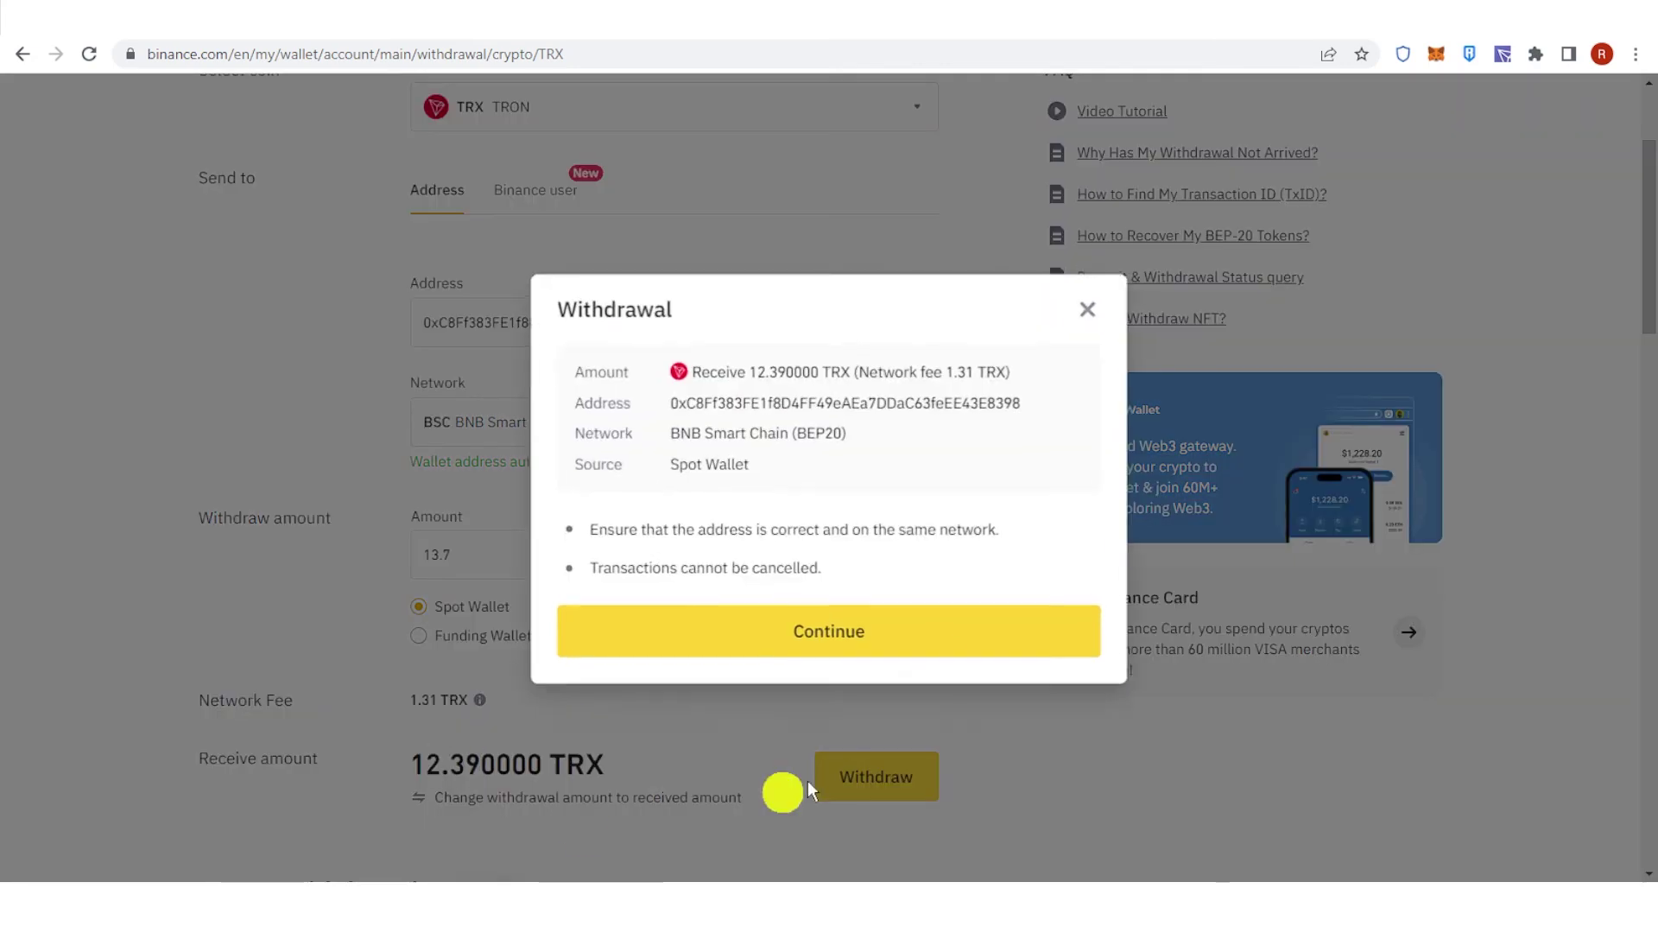
{"action": "left_click", "coordinate": [816, 632]}
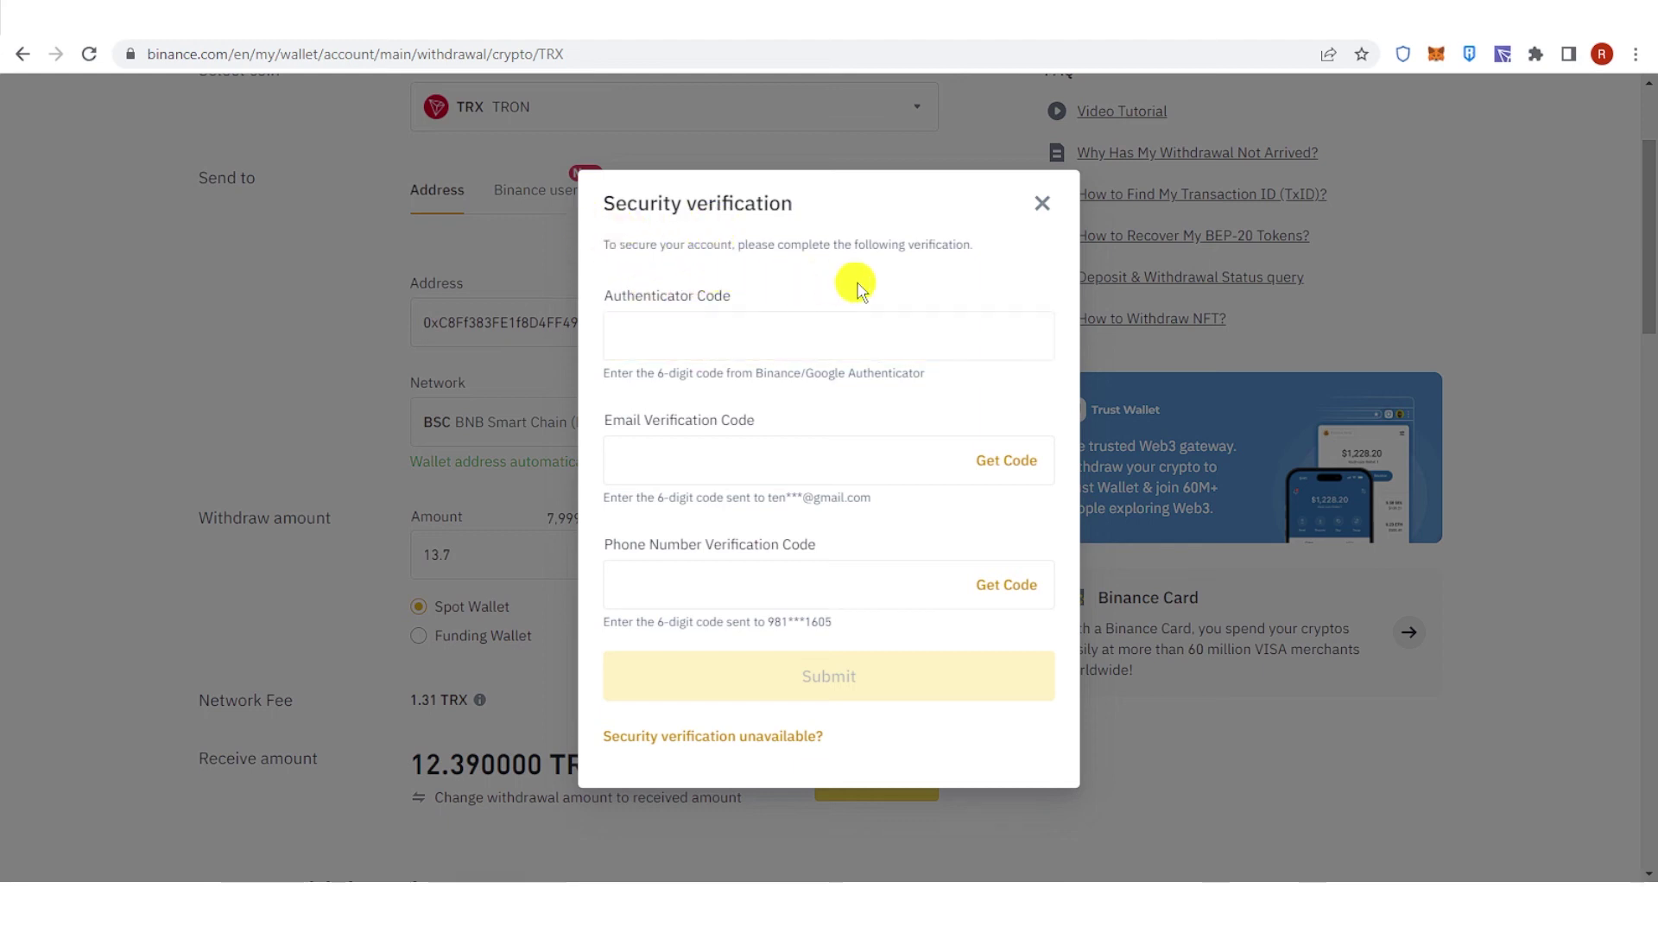
{"action": "left_click", "coordinate": [744, 347]}
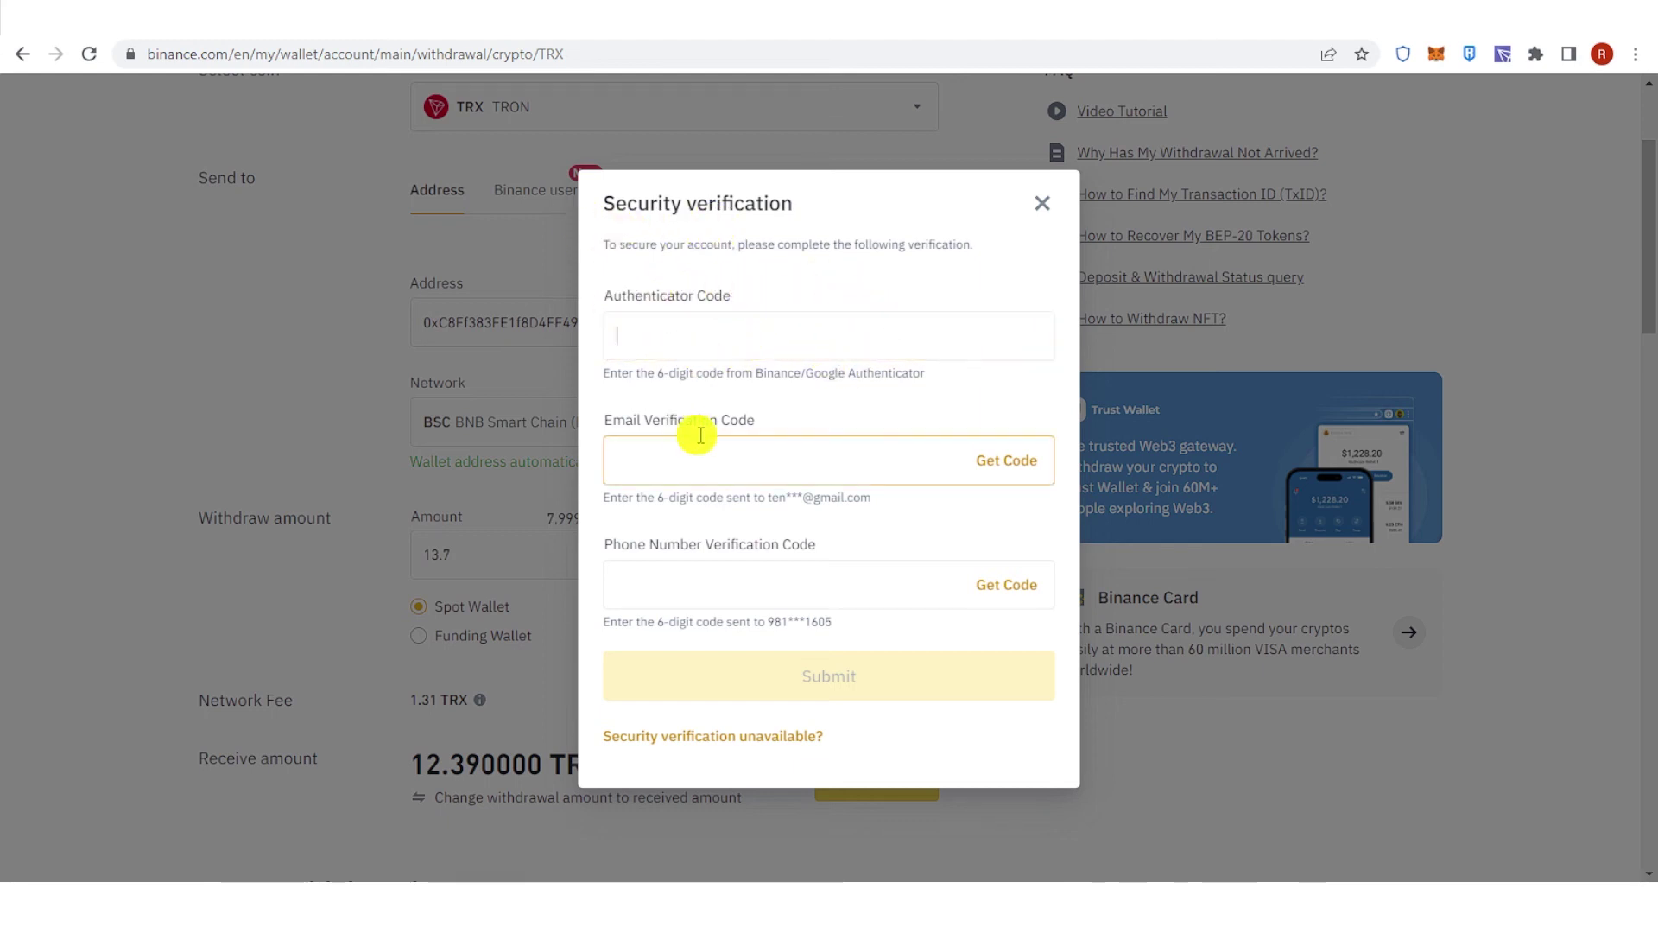
{"action": "left_click", "coordinate": [726, 471]}
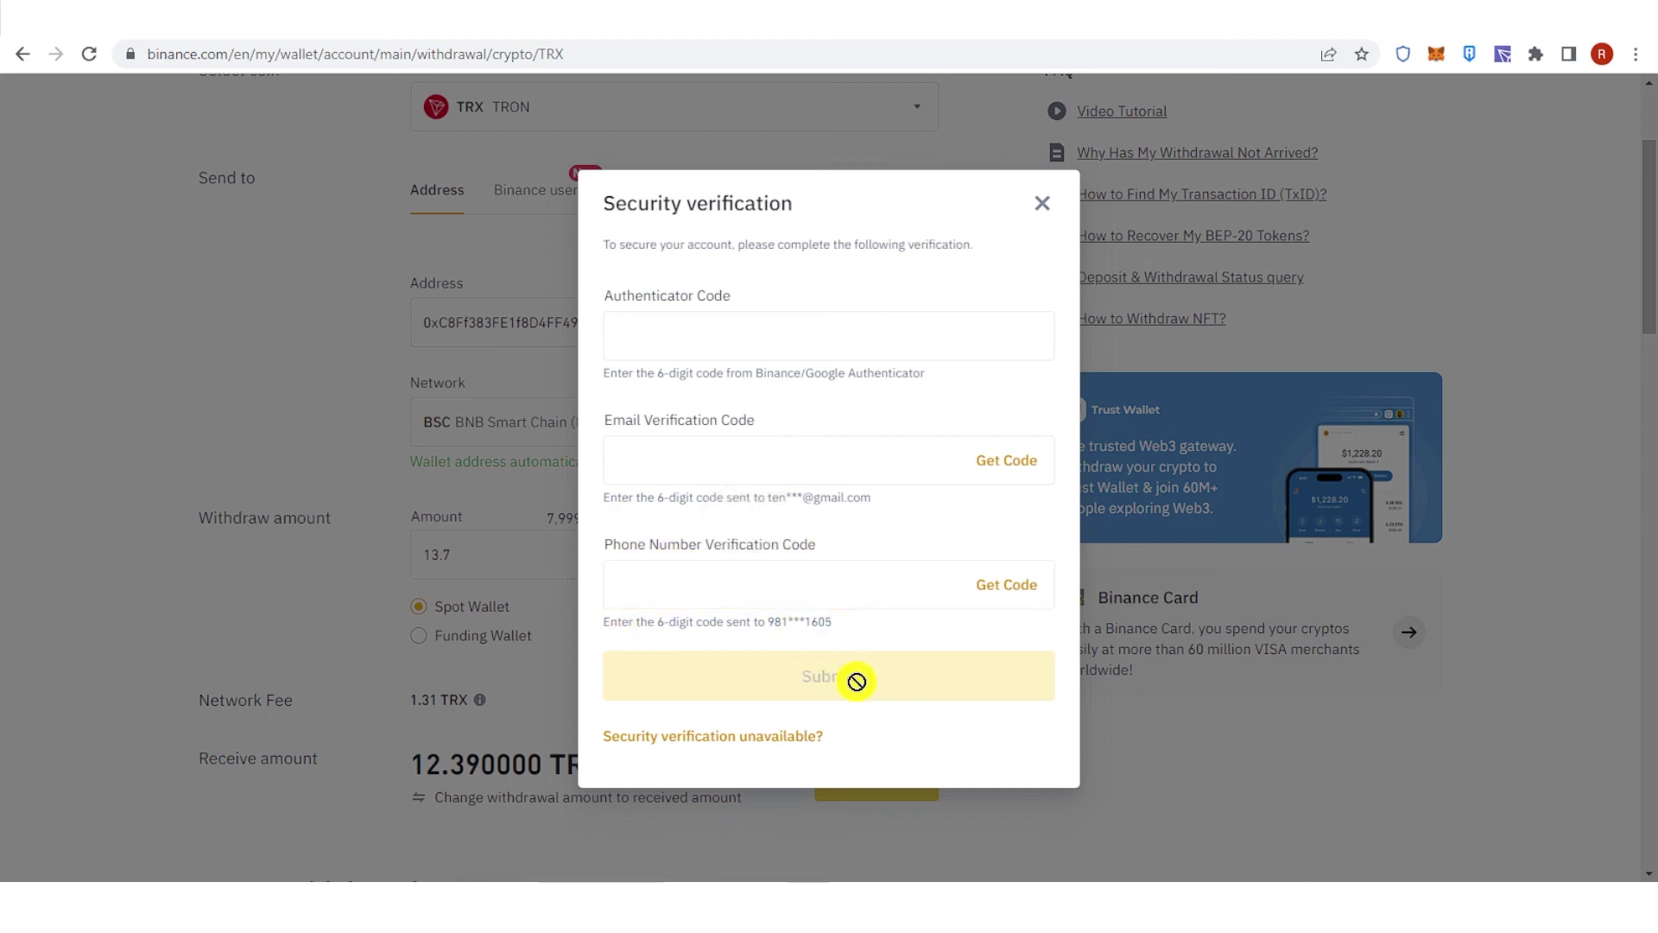
{"action": "left_click", "coordinate": [1043, 204]}
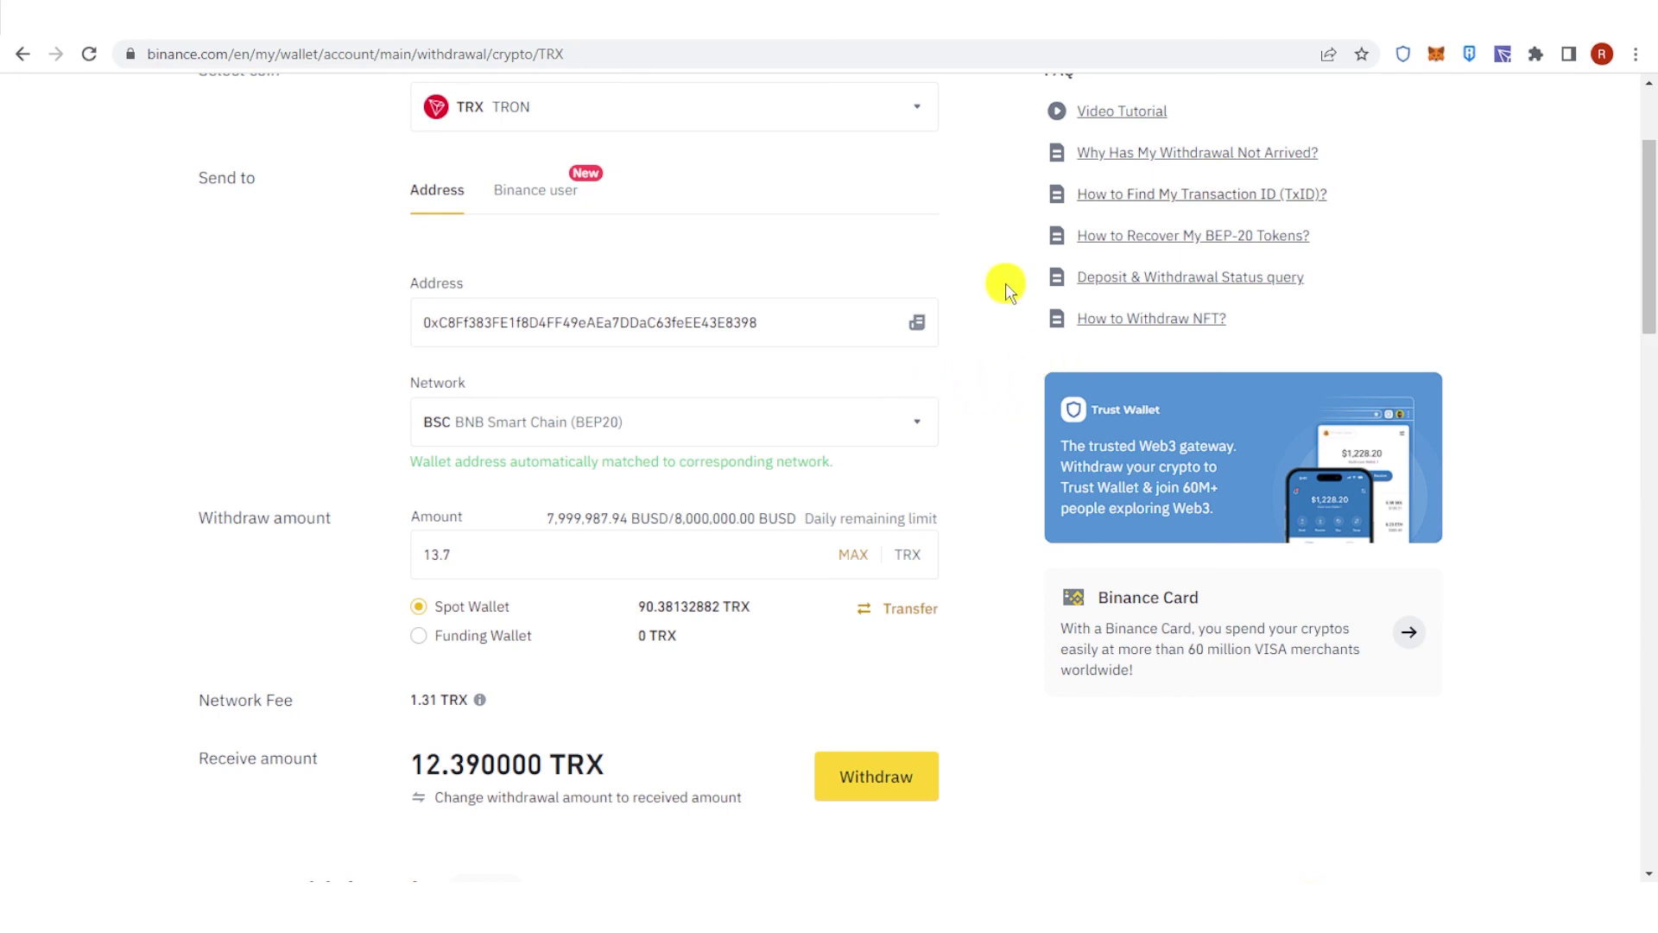
{"action": "scroll", "coordinate": [1006, 282], "scroll_direction": "down", "scroll_amount": 1}
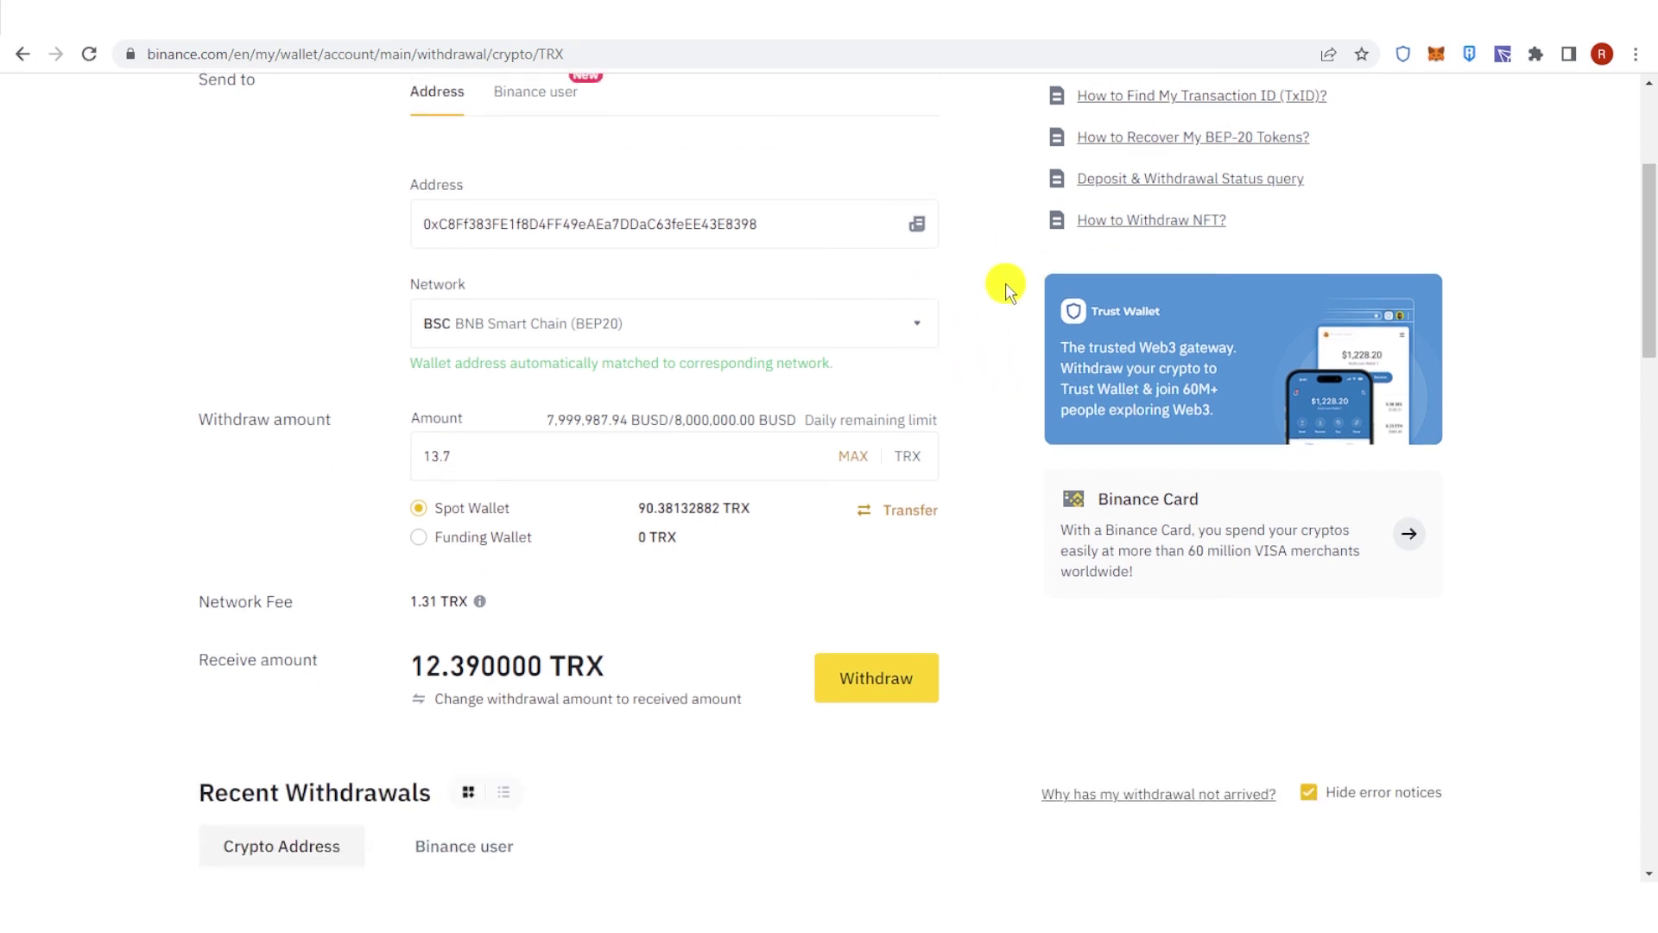
Open the Trust Wallet popup, which shows TRX Smart Chain still at 12.38 TRX.
{"action": "left_click", "coordinate": [1400, 56]}
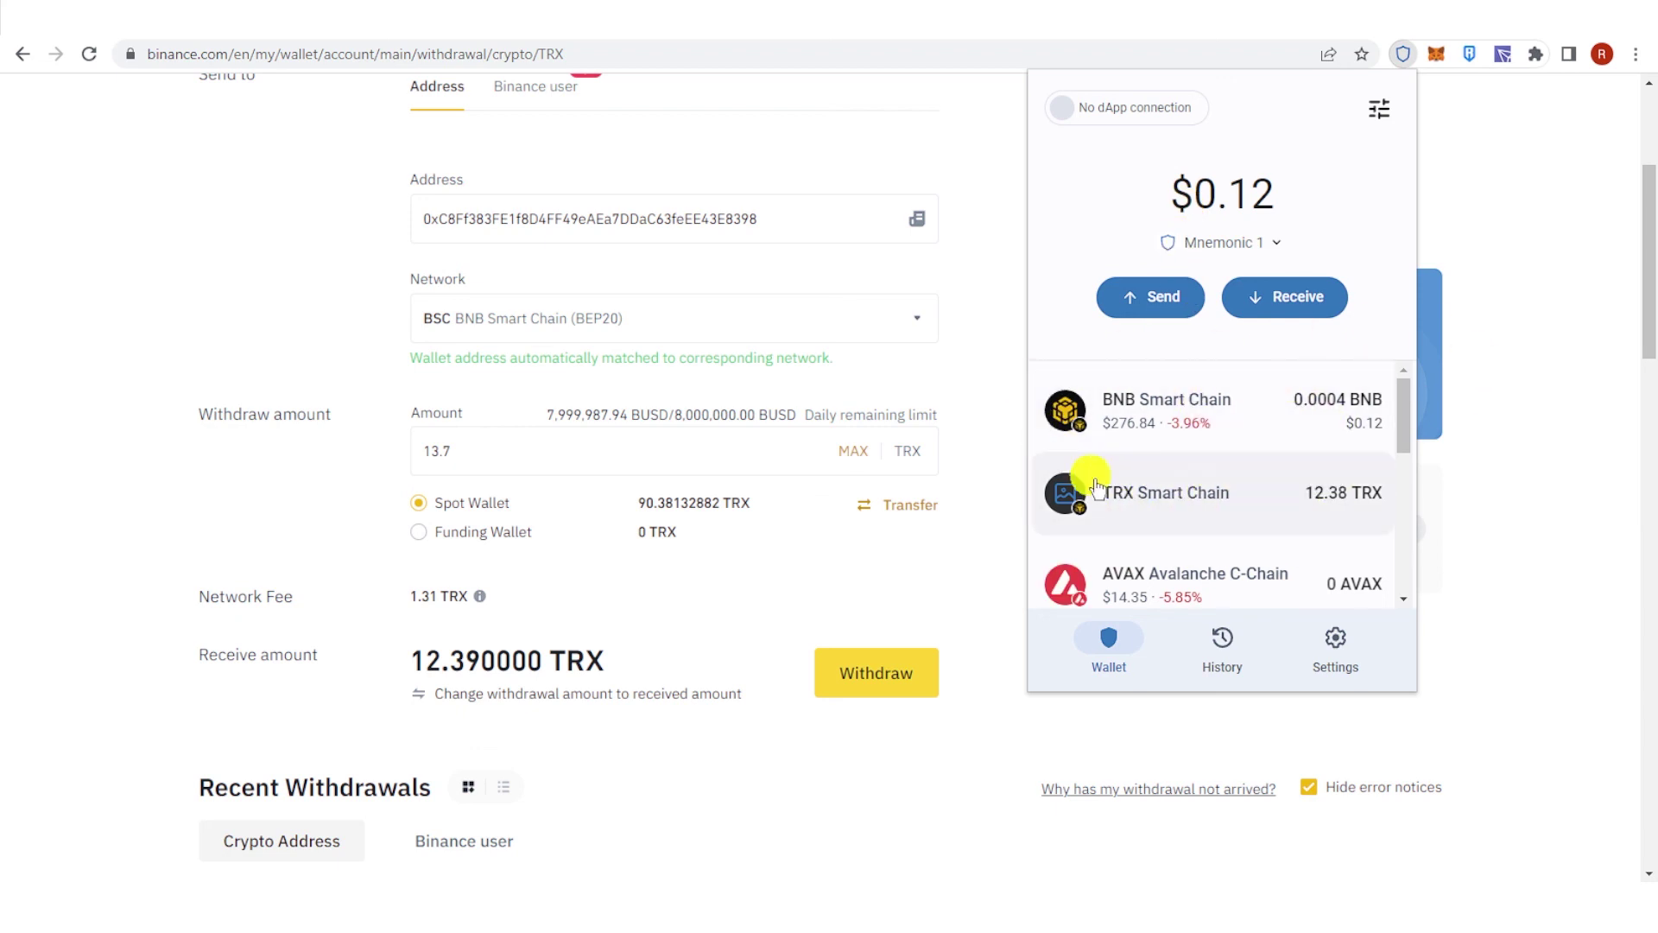
{"action": "scroll", "coordinate": [973, 331], "scroll_direction": "up", "scroll_amount": 1}
{"action": "scroll", "coordinate": [991, 325], "scroll_direction": "up", "scroll_amount": 2}
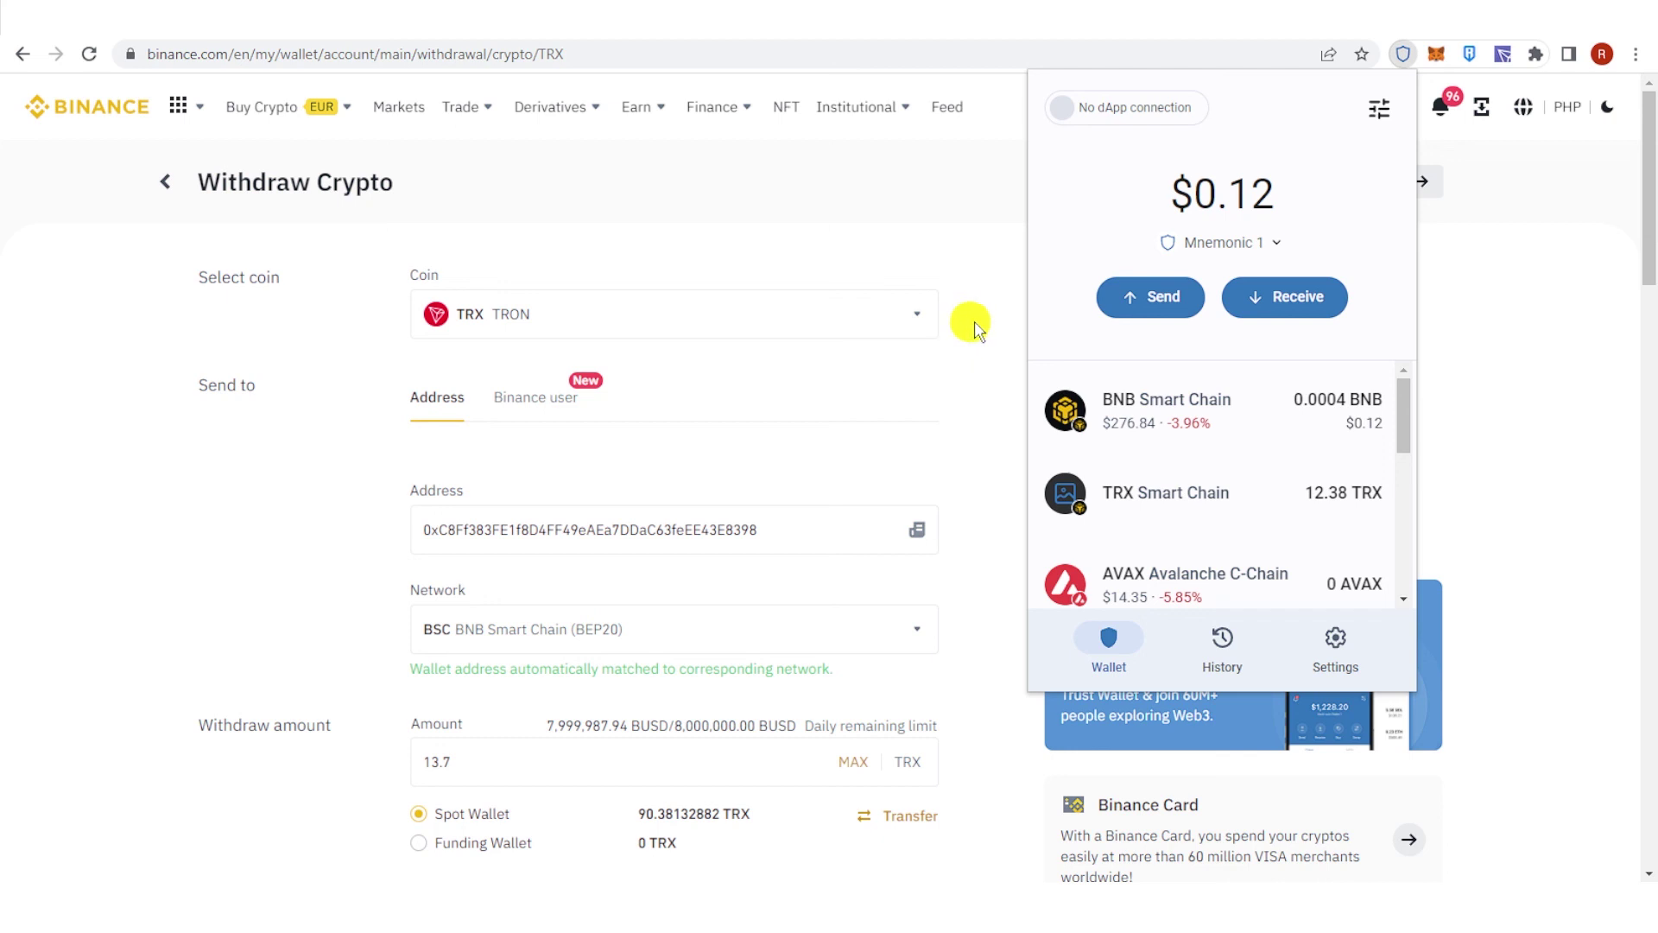